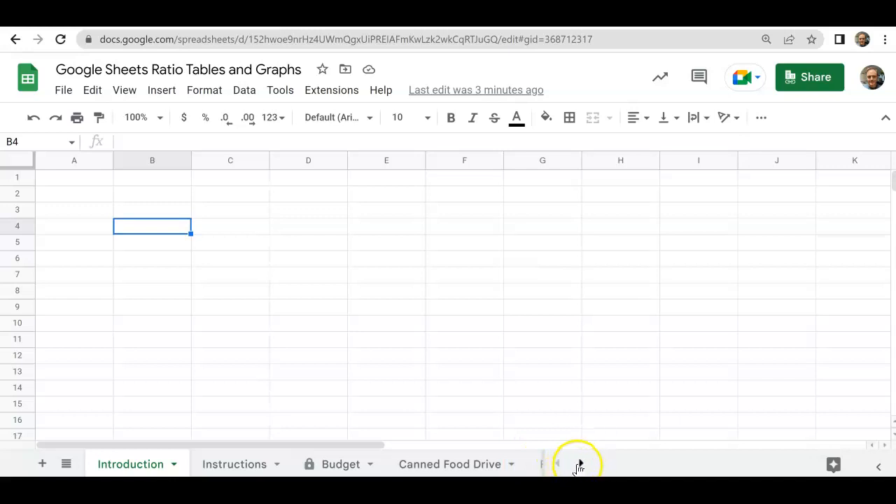
- Look through the workbook's available sheets and open the Instructions sheet
{"action": "left_click", "coordinate": [580, 464]}
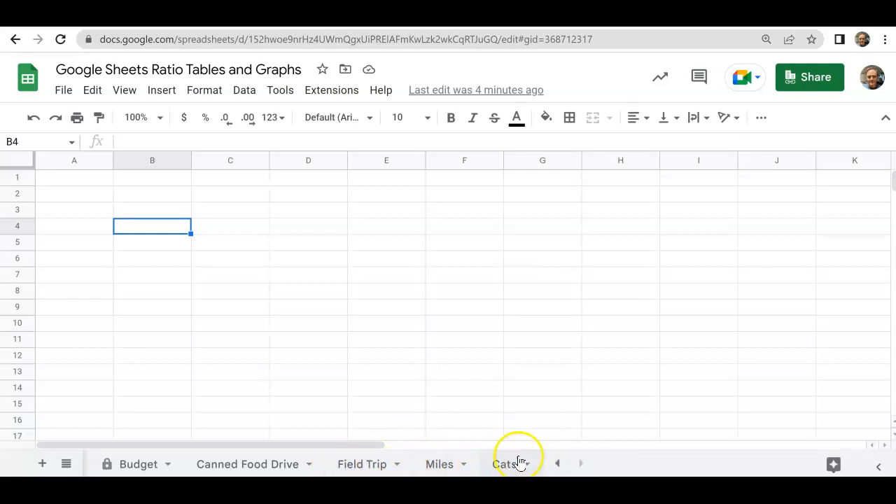
{"action": "left_click", "coordinate": [558, 464]}
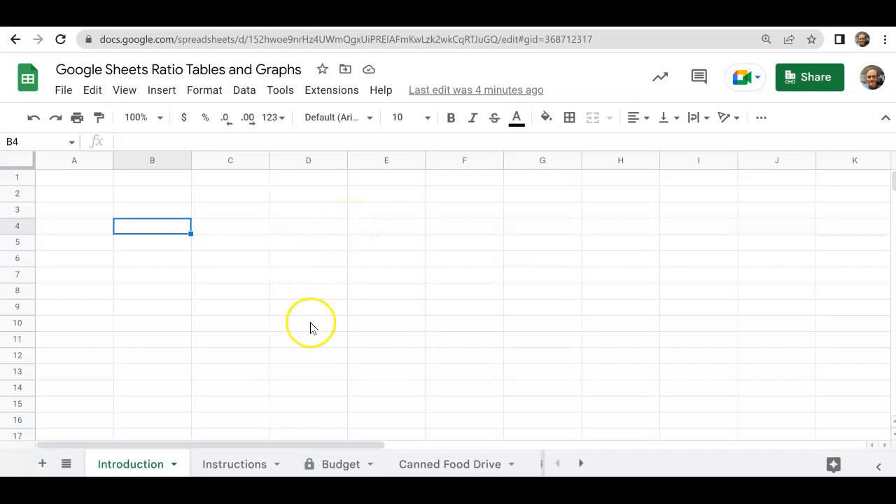
{"action": "left_click", "coordinate": [258, 464]}
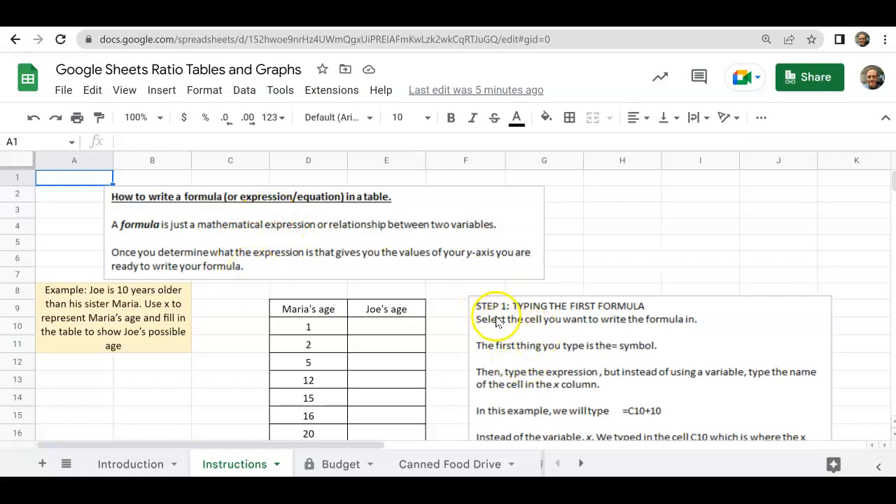
- Enter the formula =D10+10 in cell E10, the first empty cell of the age table's second column
{"action": "scroll", "coordinate": [622, 356], "scroll_direction": "down", "scroll_amount": 3}
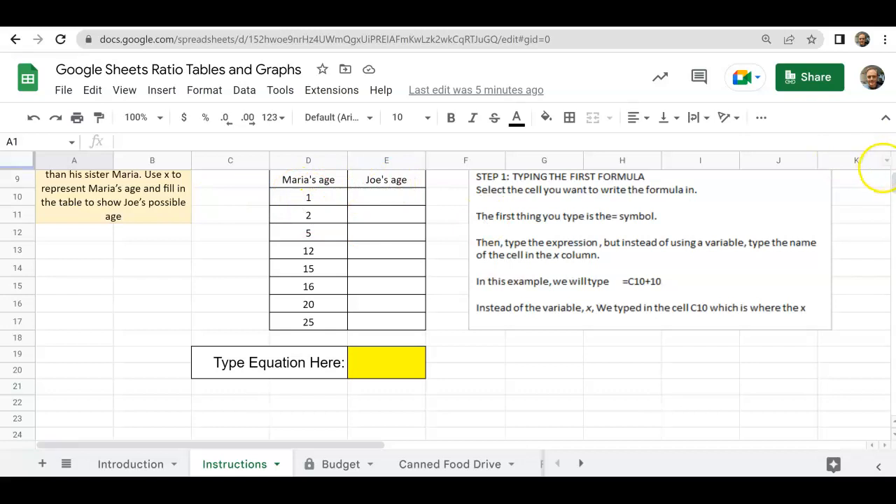
{"action": "scroll", "coordinate": [893, 180], "scroll_direction": "up", "scroll_amount": 1}
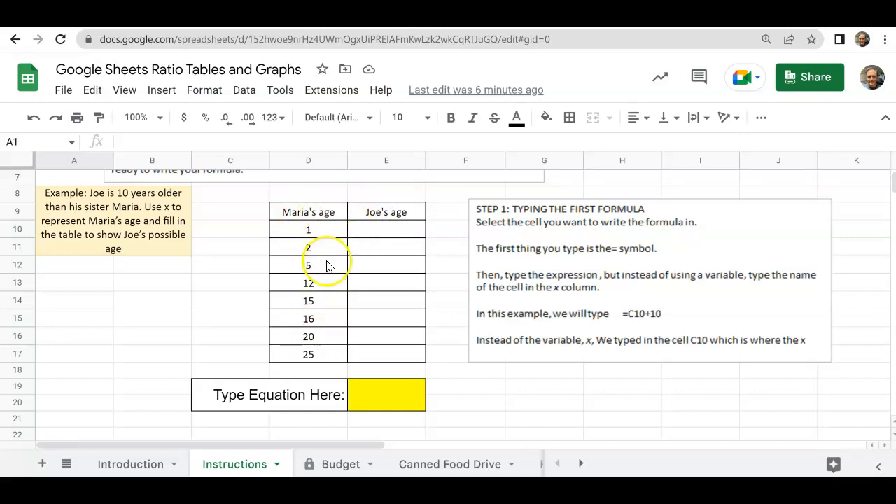
{"action": "left_click", "coordinate": [382, 228]}
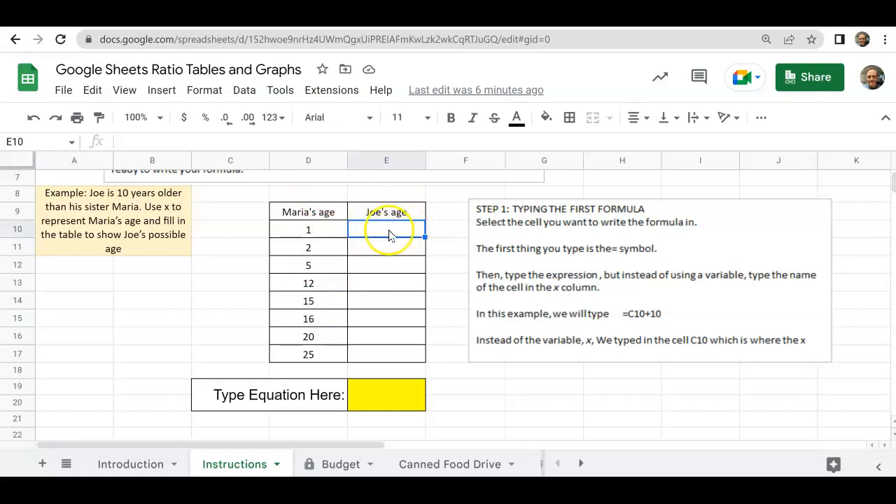
{"action": "left_click", "coordinate": [161, 139]}
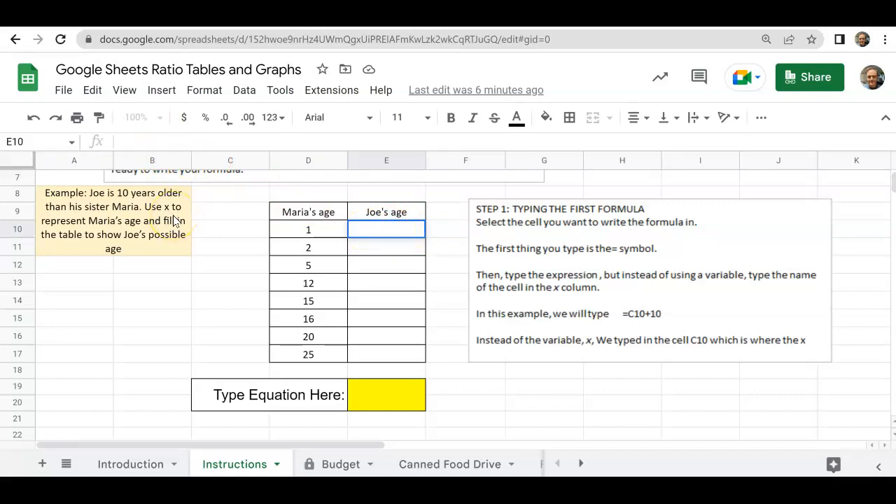
{"action": "type", "text": "="}
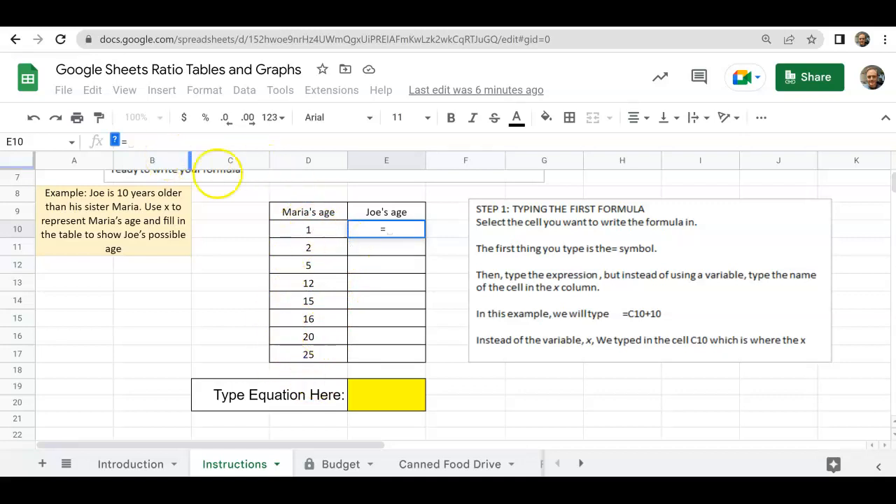
{"action": "left_click", "coordinate": [324, 231]}
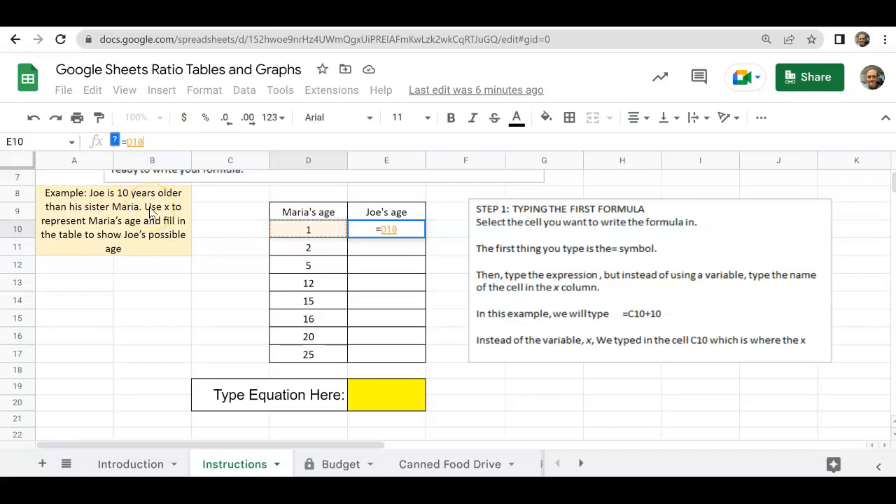
{"action": "type", "text": "+10"}
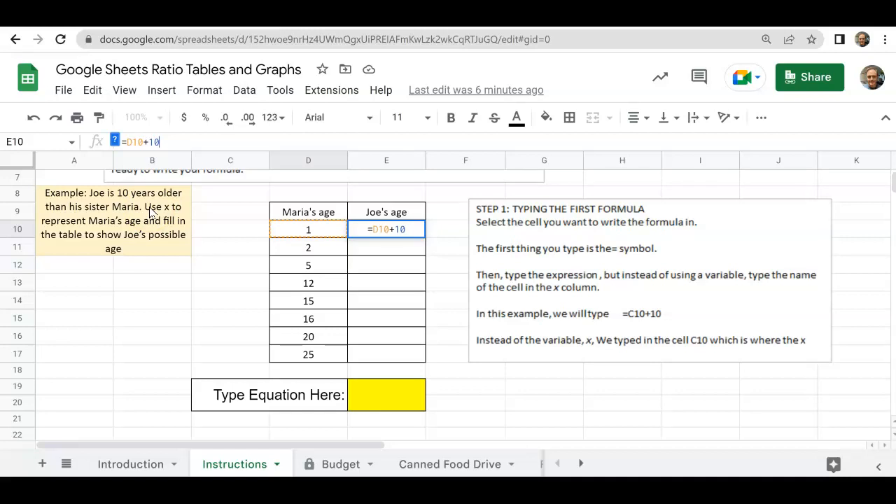
{"action": "key", "text": "Return"}
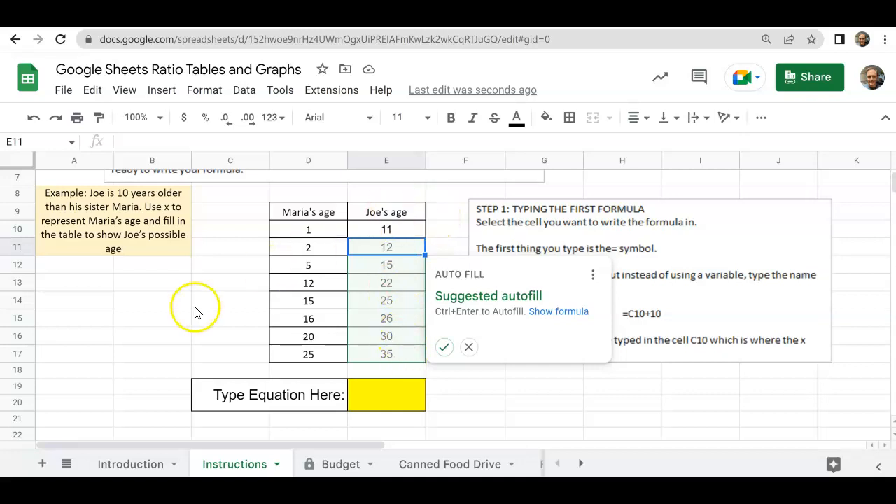
- Dismiss the autofill suggestion and fill the formula in E10 down through E17
{"action": "left_click", "coordinate": [203, 287]}
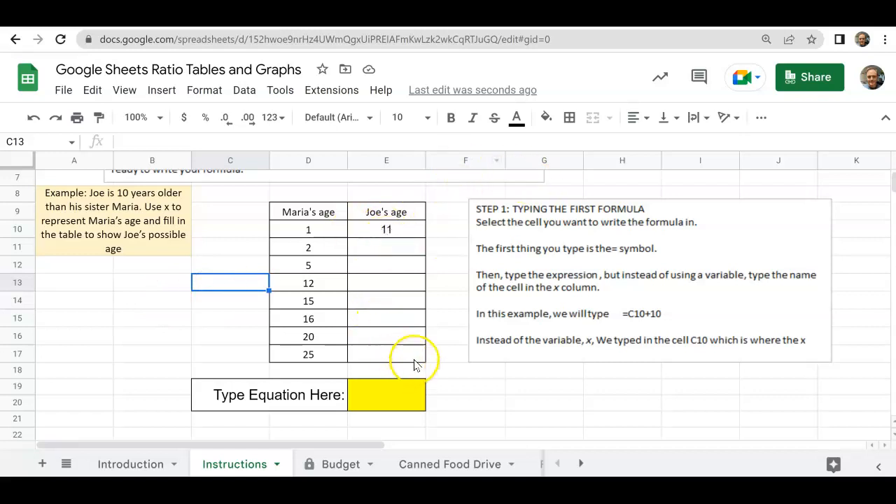
{"action": "left_click", "coordinate": [387, 233]}
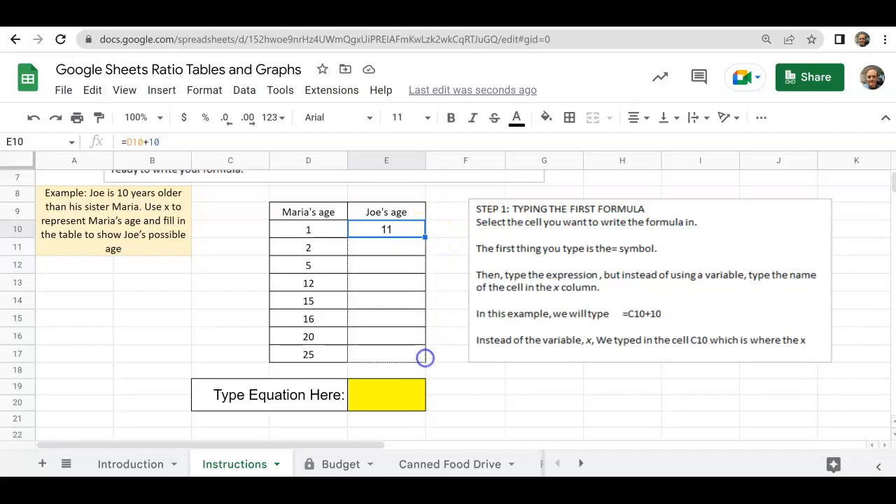
{"action": "left_click_drag", "start_coordinate": [424, 236], "coordinate": [425, 358]}
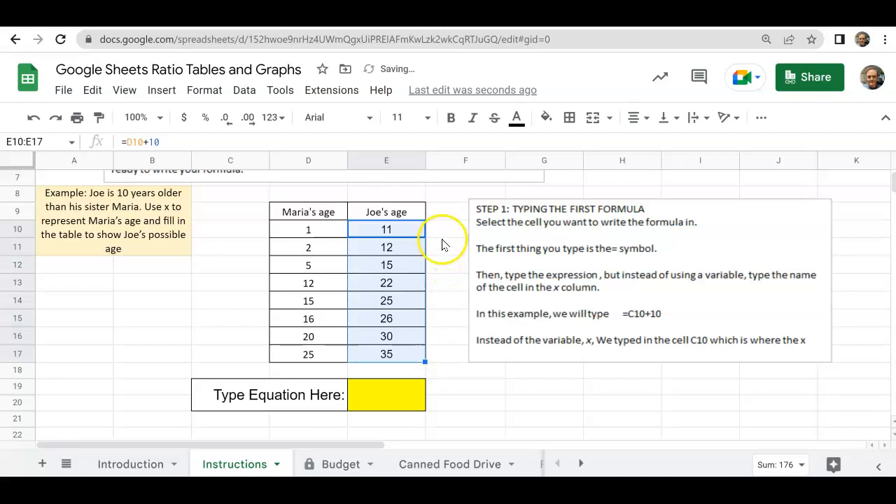
{"action": "left_click", "coordinate": [213, 292]}
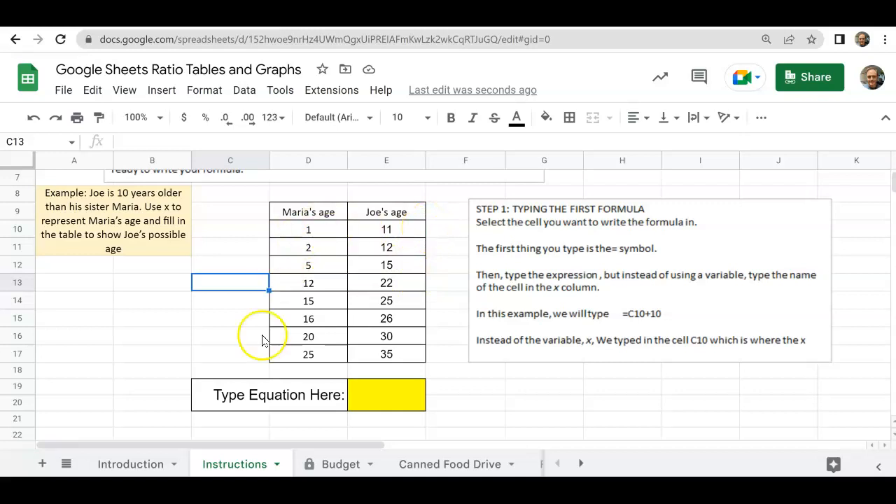
- Check the formula in E10 and enter the equation y=x + 10 in the yellow equation cell E19:E20
{"action": "left_click", "coordinate": [359, 392]}
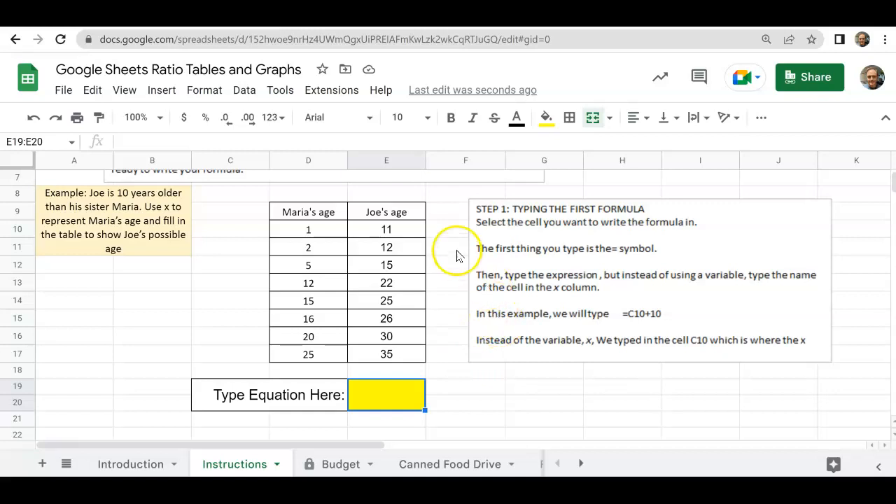
{"action": "left_click", "coordinate": [359, 228]}
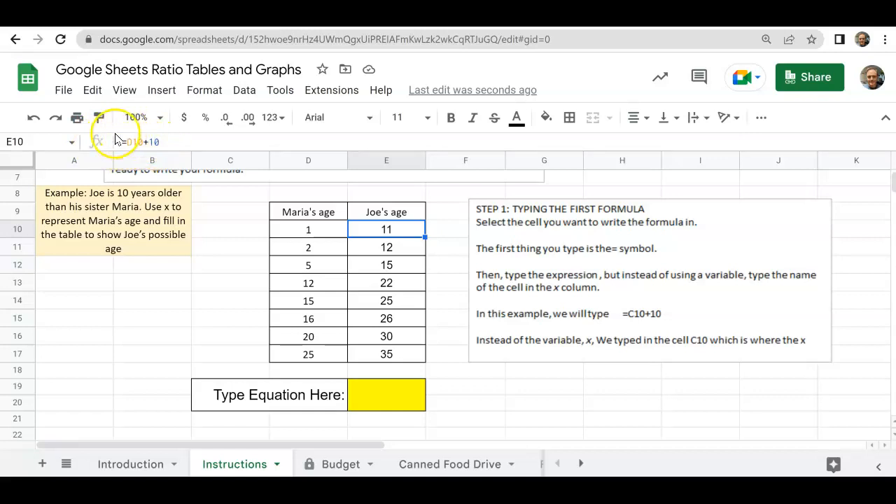
{"action": "left_click", "coordinate": [380, 398]}
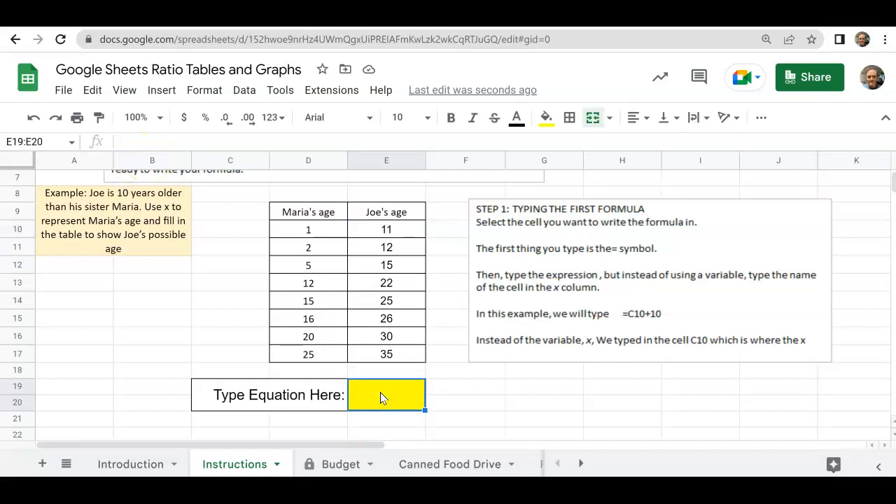
{"action": "type", "text": "y=x + 10"}
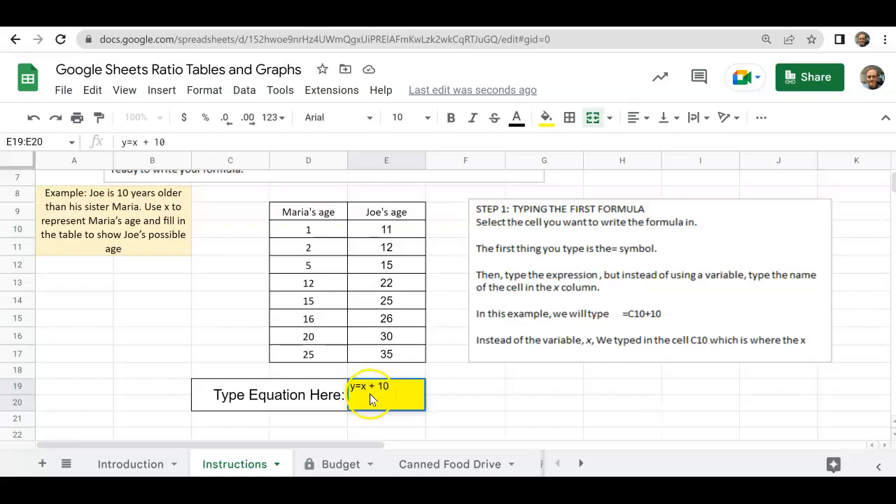
{"action": "left_click", "coordinate": [455, 389]}
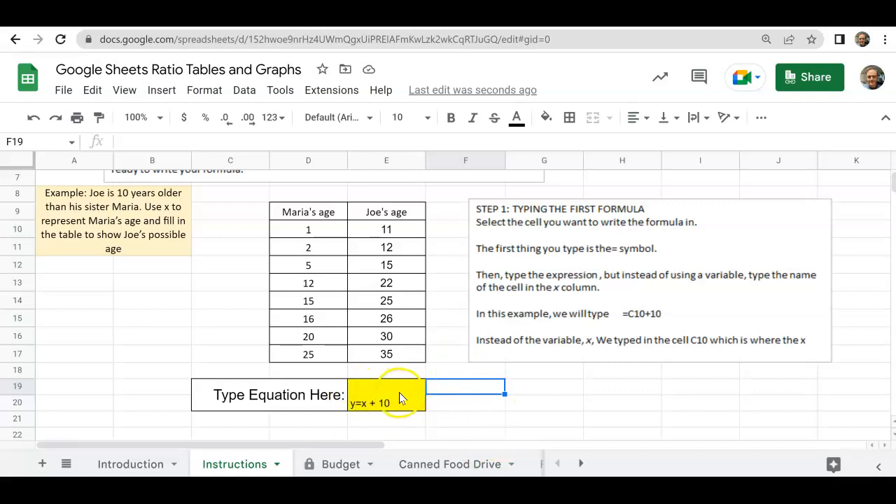
- Align the equation in the yellow cell to the center horizontally and to the middle vertically
{"action": "left_click", "coordinate": [377, 396]}
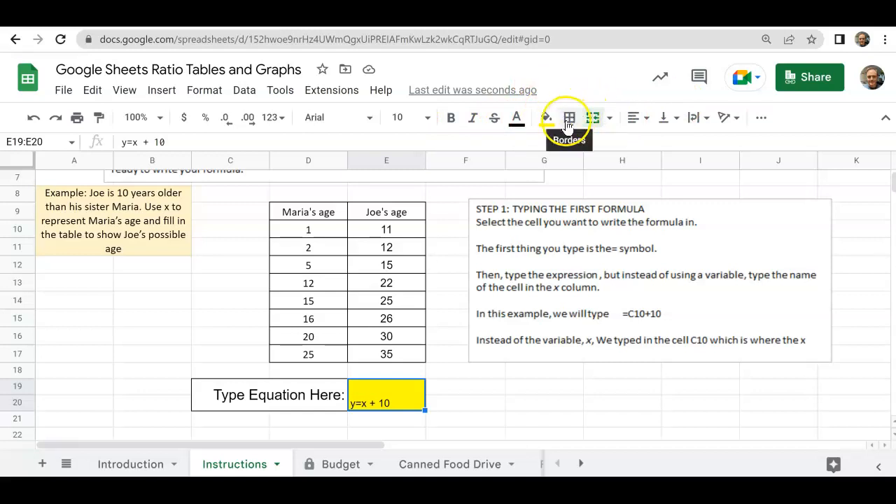
{"action": "left_click", "coordinate": [646, 121]}
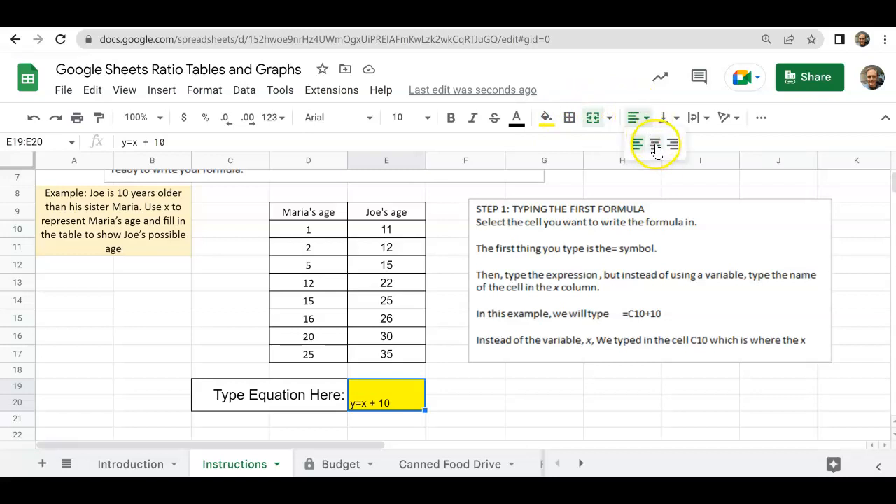
{"action": "left_click", "coordinate": [655, 145]}
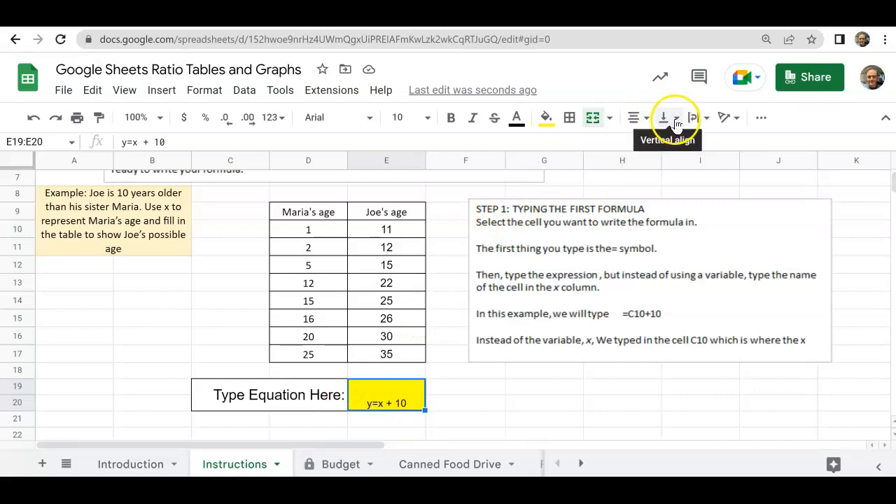
{"action": "left_click", "coordinate": [676, 119]}
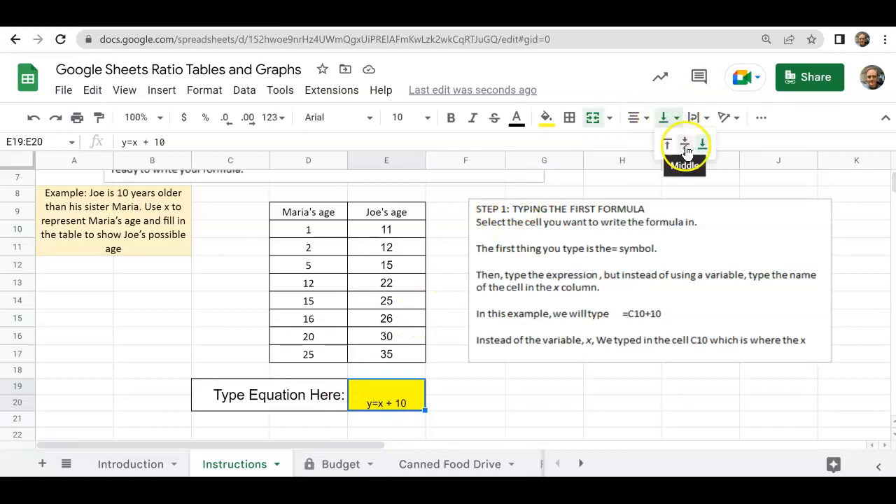
{"action": "left_click", "coordinate": [686, 144]}
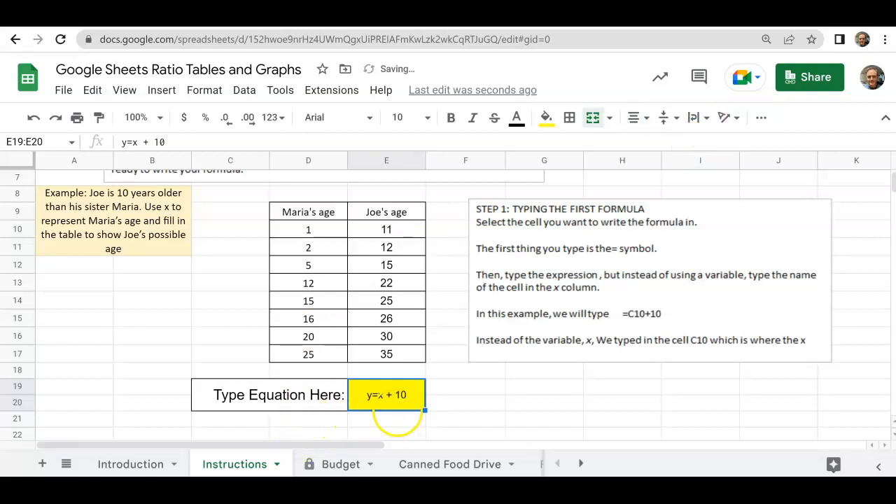
- Edit the equation's spacing in the yellow cell so it reads y = x + 10
{"action": "left_click", "coordinate": [132, 141]}
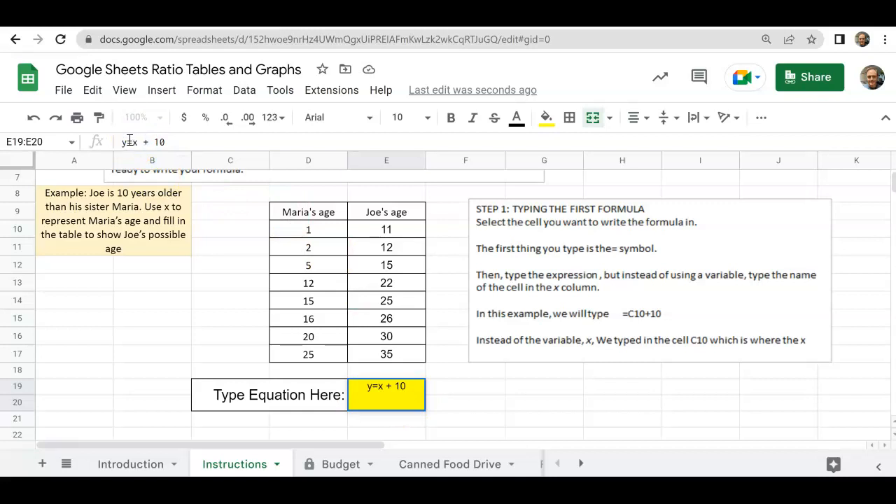
{"action": "left_click", "coordinate": [461, 399]}
- Format the equation in the yellow cell with the Indie Flower font, size 14, in bold
{"action": "left_click", "coordinate": [400, 396]}
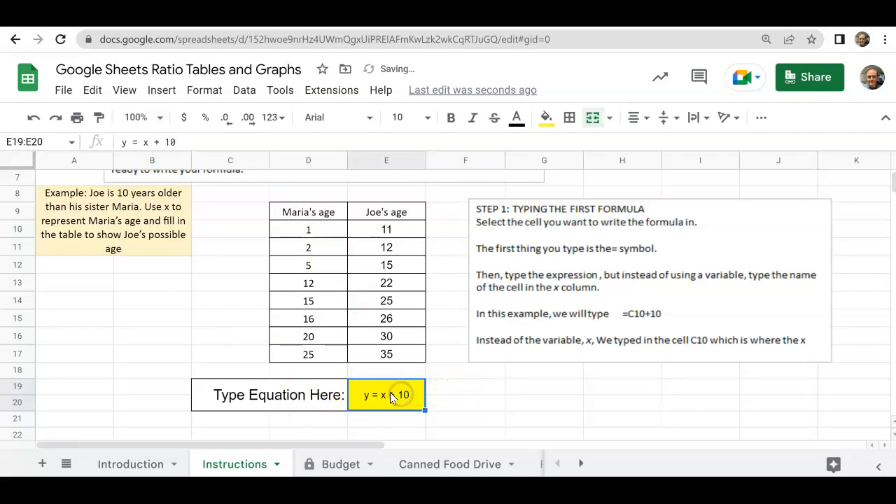
{"action": "left_click", "coordinate": [369, 117]}
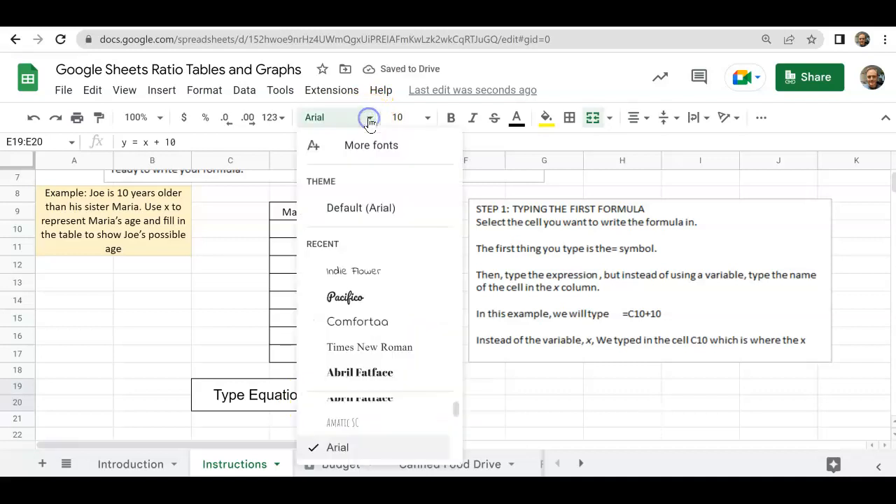
{"action": "left_click", "coordinate": [350, 271]}
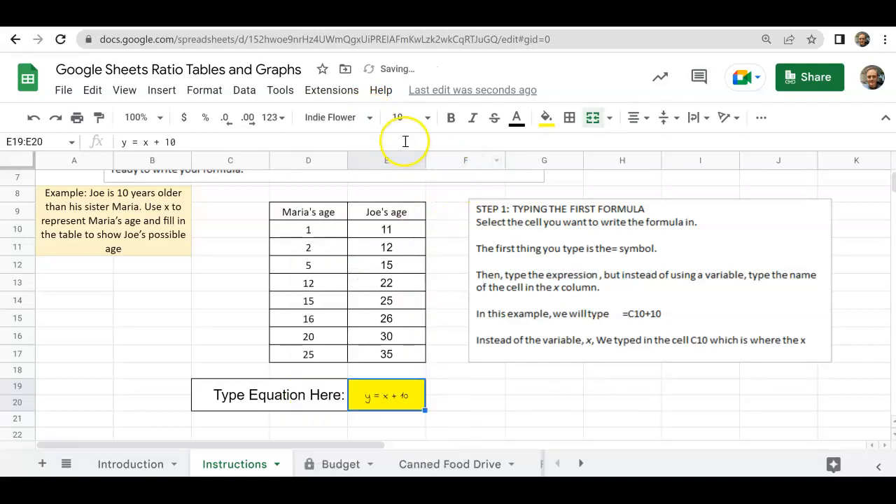
{"action": "left_click", "coordinate": [426, 117]}
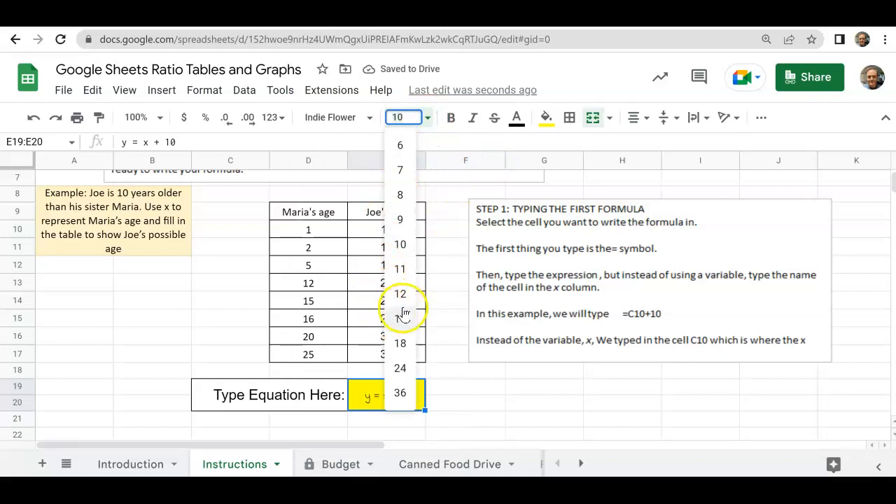
{"action": "left_click", "coordinate": [403, 316]}
{"action": "left_click", "coordinate": [451, 119]}
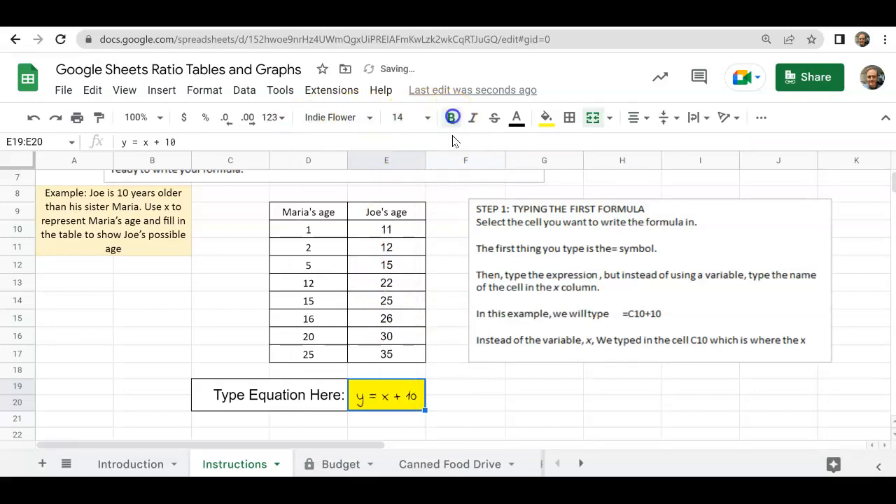
{"action": "left_click", "coordinate": [436, 390]}
{"action": "left_click", "coordinate": [158, 338]}
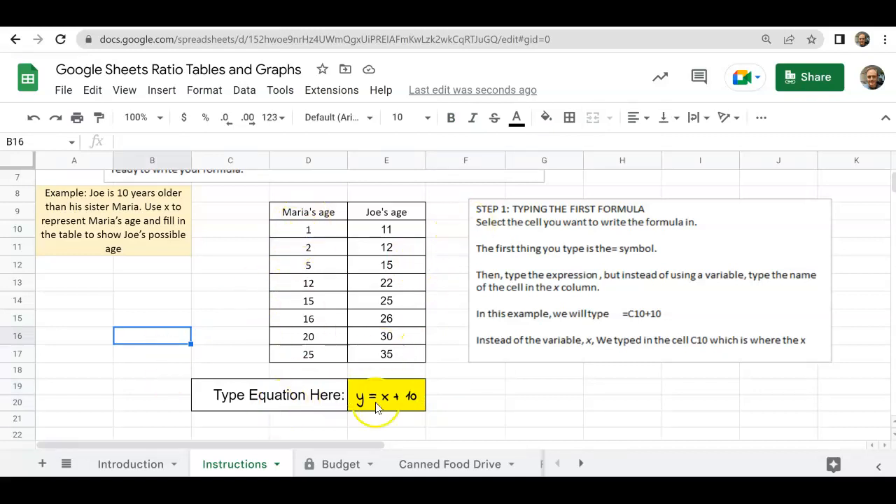
- Insert a chart from the Maria's age and Joe's age table, including its header row (D9:E17)
{"action": "scroll", "coordinate": [329, 301], "scroll_direction": "down", "scroll_amount": 1}
{"action": "left_click", "coordinate": [261, 196]}
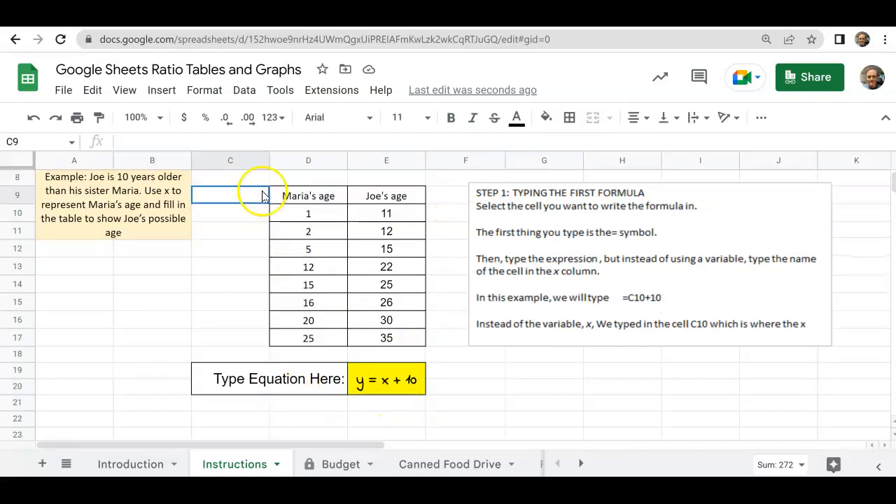
{"action": "left_click", "coordinate": [314, 199]}
{"action": "left_click_drag", "start_coordinate": [315, 201], "coordinate": [363, 336]}
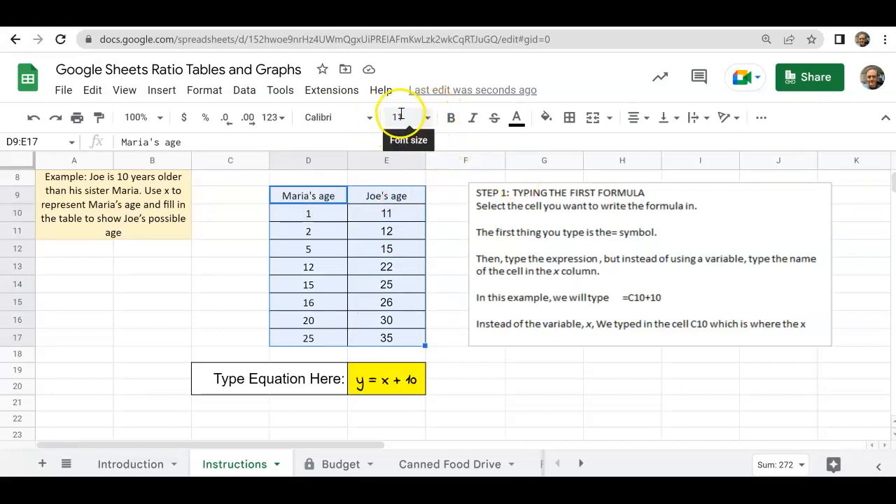
{"action": "left_click", "coordinate": [160, 91]}
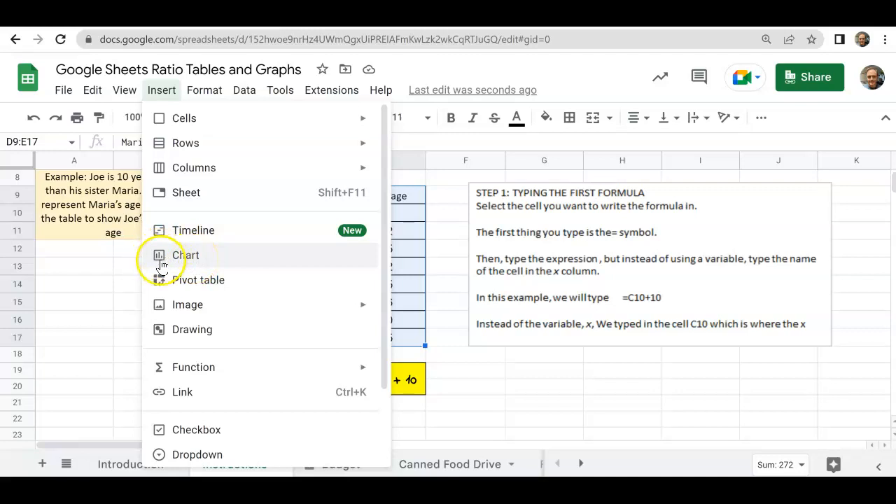
{"action": "left_click", "coordinate": [330, 91]}
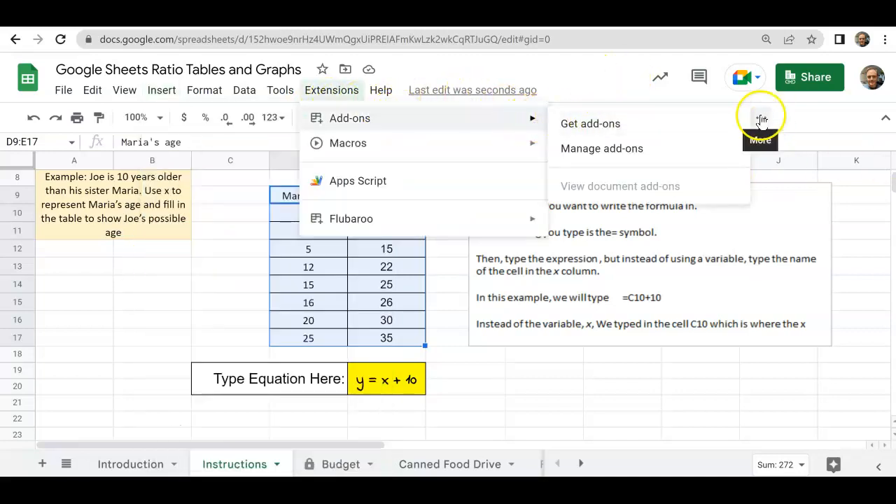
{"action": "left_click", "coordinate": [824, 113]}
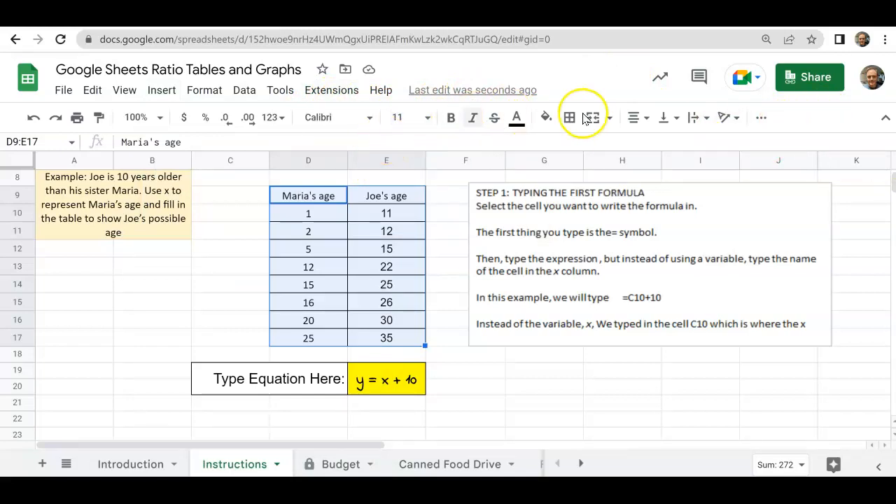
{"action": "left_click", "coordinate": [761, 117]}
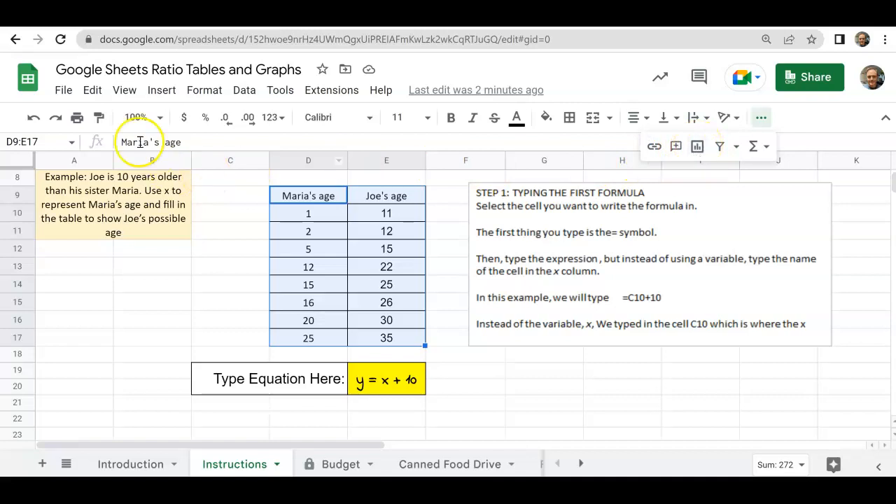
{"action": "left_click", "coordinate": [696, 147]}
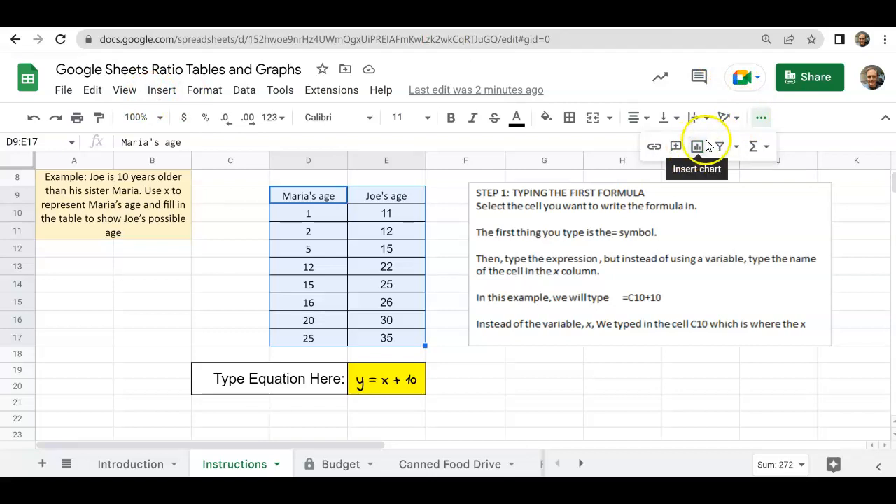
{"action": "left_click", "coordinate": [695, 147]}
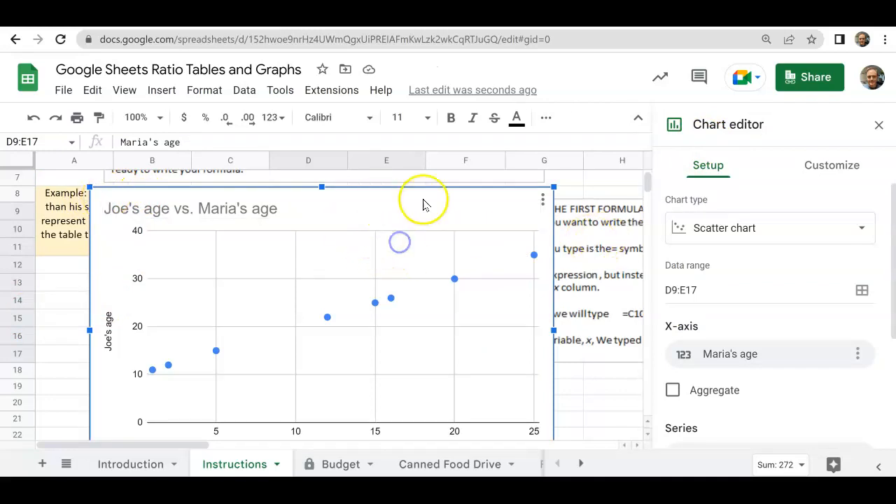
- Move the scatter chart off the age table and shrink it to span roughly columns F to J beside the table
{"action": "key", "text": "ctrl+z"}
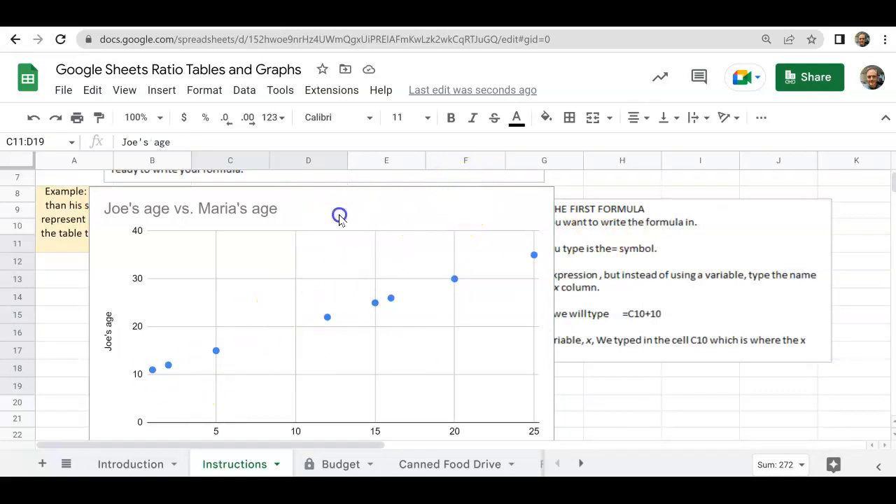
{"action": "left_click_drag", "start_coordinate": [343, 218], "coordinate": [701, 209]}
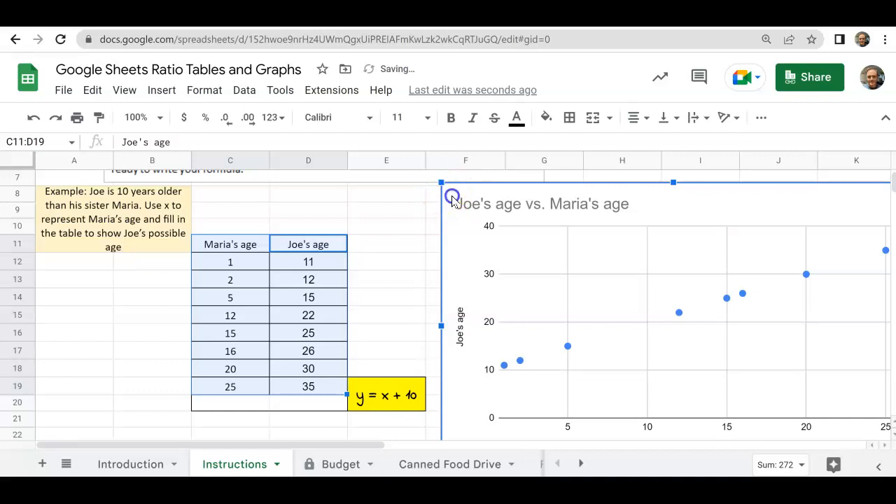
{"action": "left_click_drag", "start_coordinate": [451, 196], "coordinate": [458, 200]}
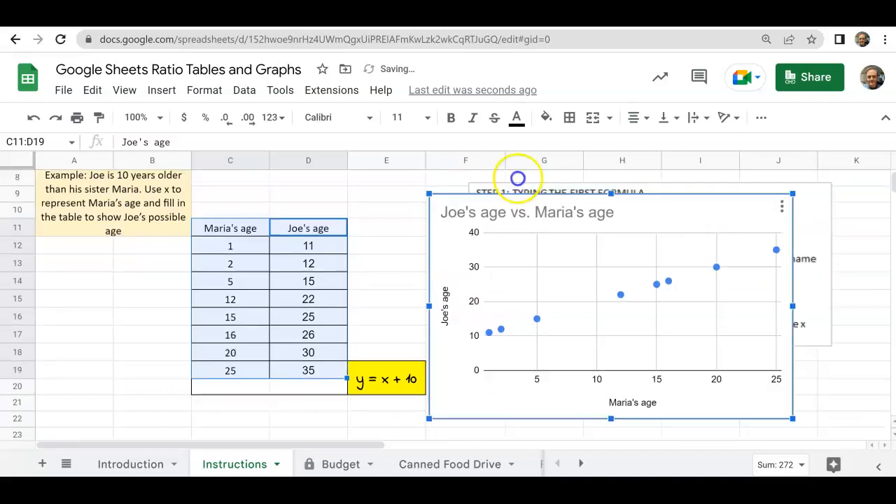
{"action": "mouse_move", "coordinate": [518, 178]}
{"action": "left_mouse_down"}
{"action": "mouse_move", "coordinate": [532, 172]}
{"action": "mouse_move", "coordinate": [532, 184]}
{"action": "left_mouse_up"}
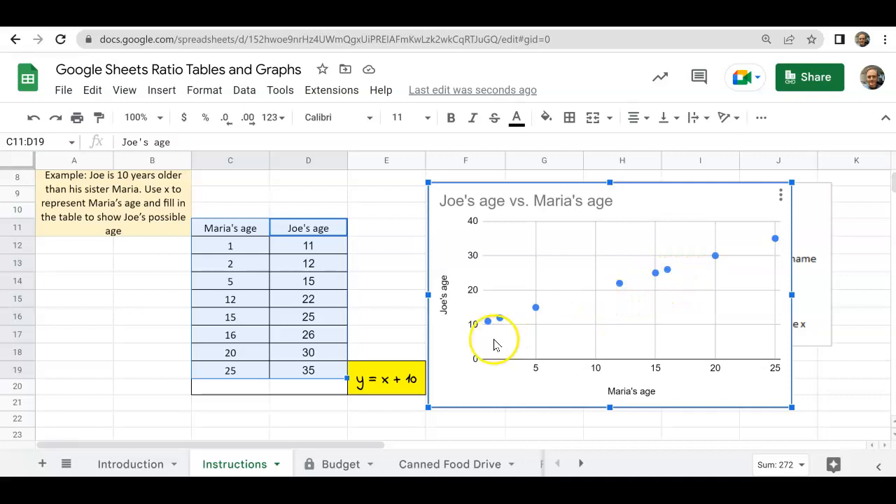
- Open the age chart for editing and change its chart type to the suggested line chart
{"action": "left_click", "coordinate": [782, 199]}
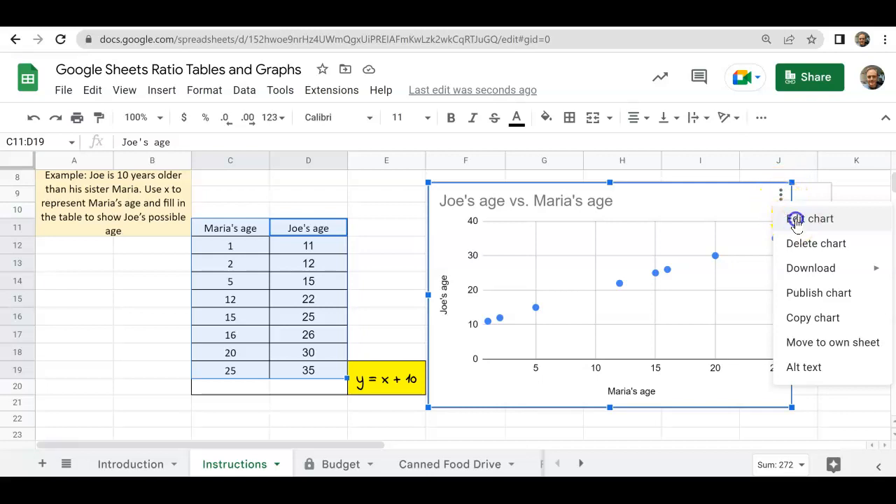
{"action": "left_click", "coordinate": [796, 219]}
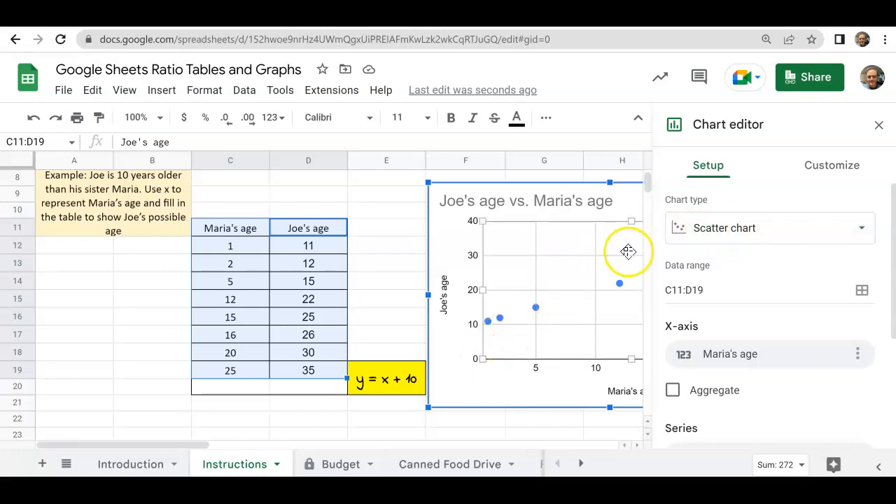
{"action": "left_click", "coordinate": [862, 231]}
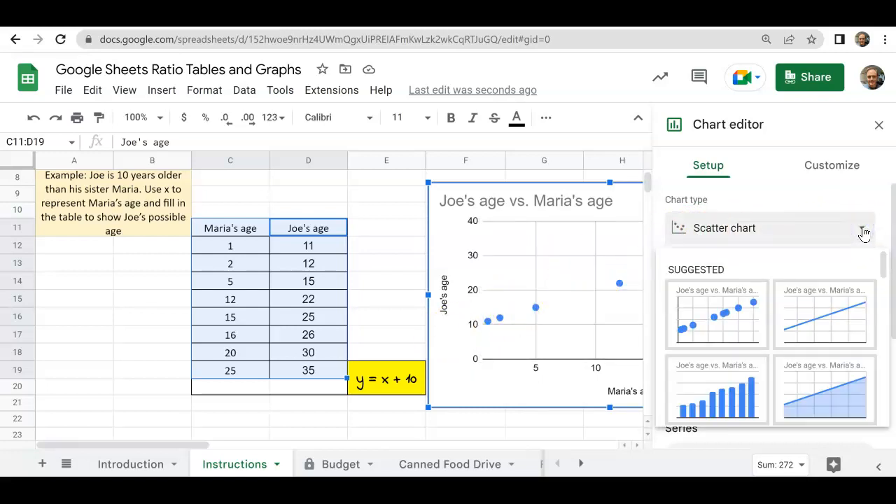
{"action": "left_click", "coordinate": [800, 320]}
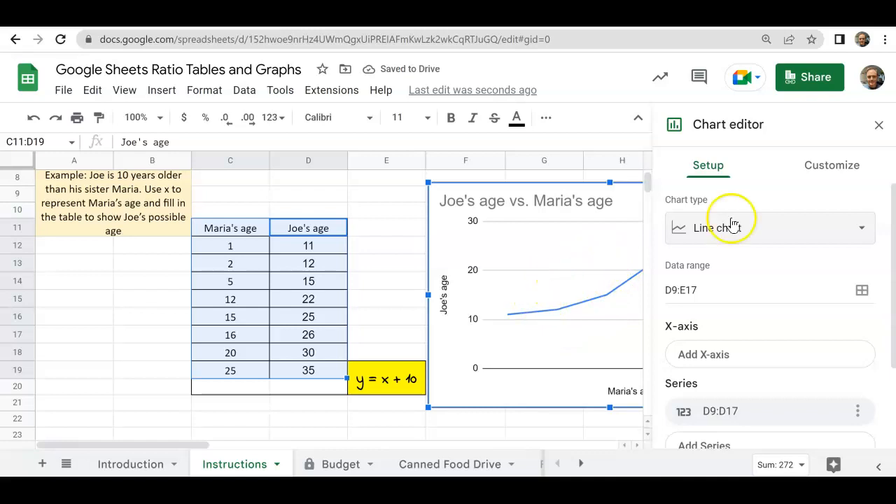
- Change the age chart's type from line chart to scatter chart
{"action": "left_click", "coordinate": [860, 228]}
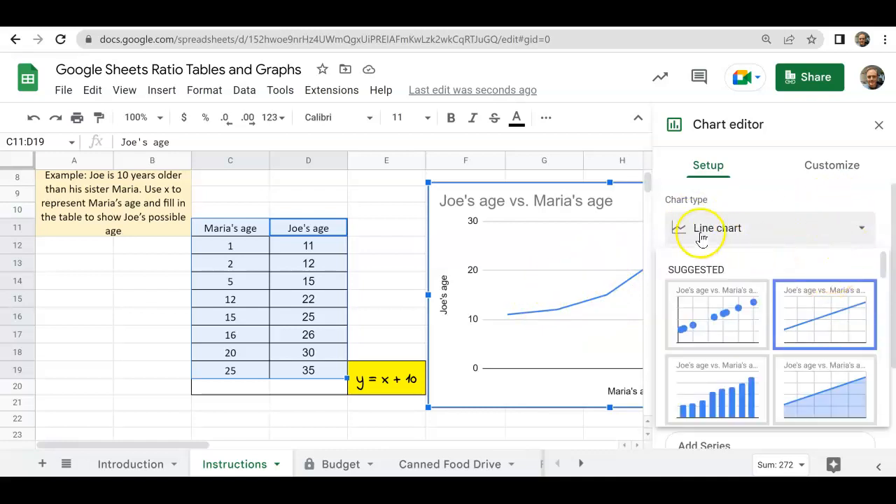
{"action": "left_click_drag", "start_coordinate": [884, 287], "coordinate": [884, 381]}
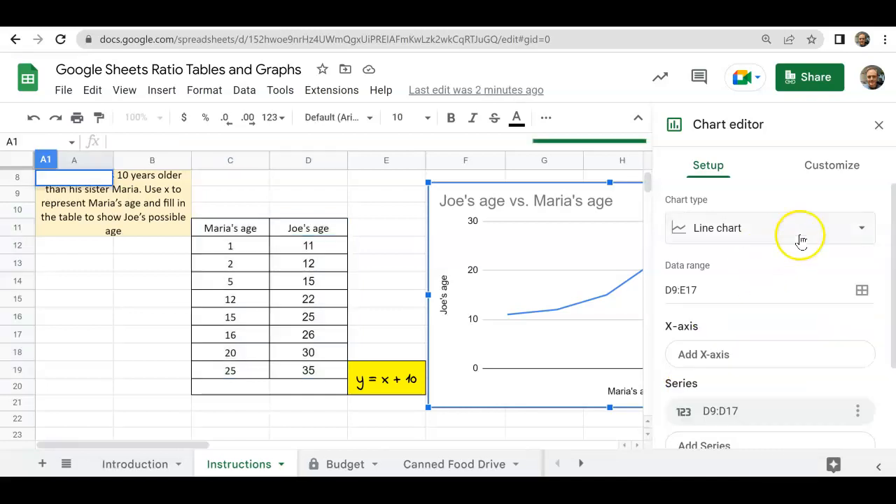
{"action": "left_click", "coordinate": [859, 229]}
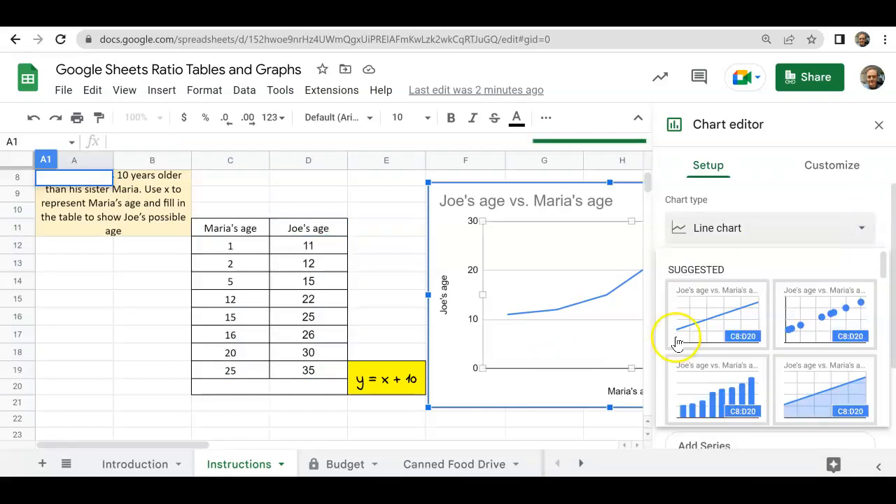
{"action": "scroll", "coordinate": [700, 346], "scroll_direction": "down", "scroll_amount": 5}
{"action": "scroll", "coordinate": [710, 341], "scroll_direction": "down", "scroll_amount": 5}
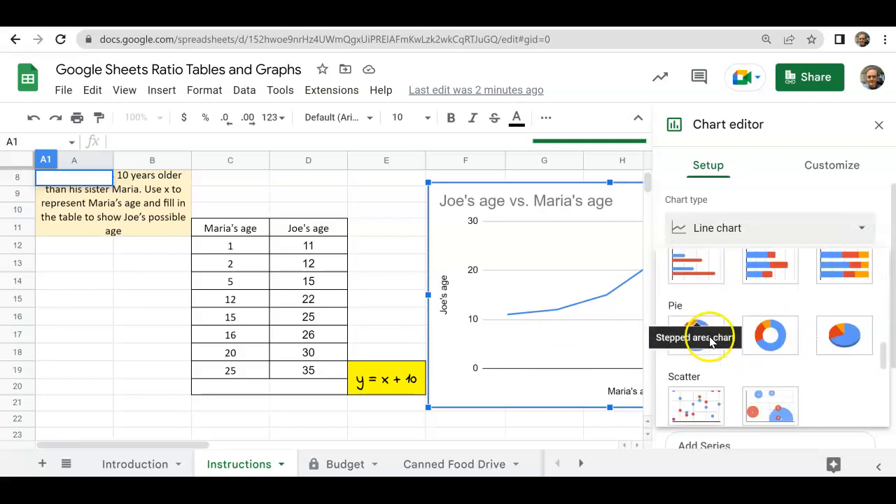
{"action": "left_click", "coordinate": [699, 409]}
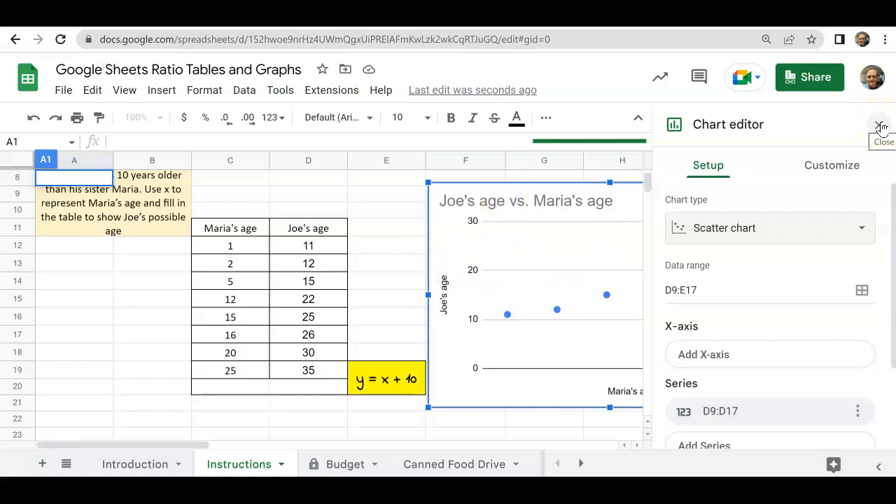
- Examine the customization options for the chart's style and for its chart and axis titles
{"action": "left_click", "coordinate": [830, 174]}
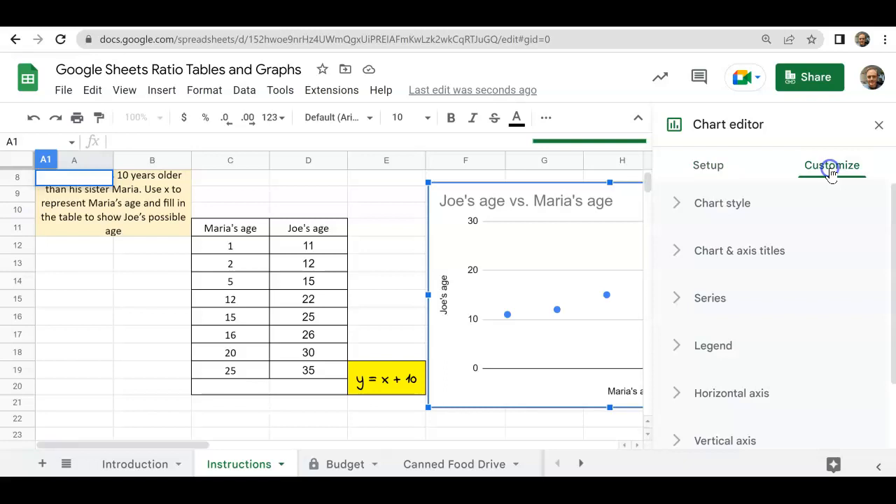
{"action": "left_click", "coordinate": [712, 209]}
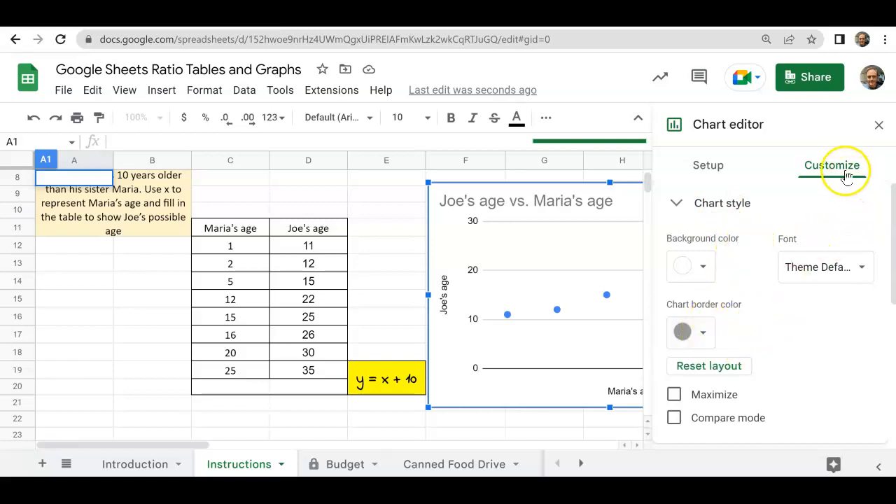
{"action": "left_click", "coordinate": [675, 203]}
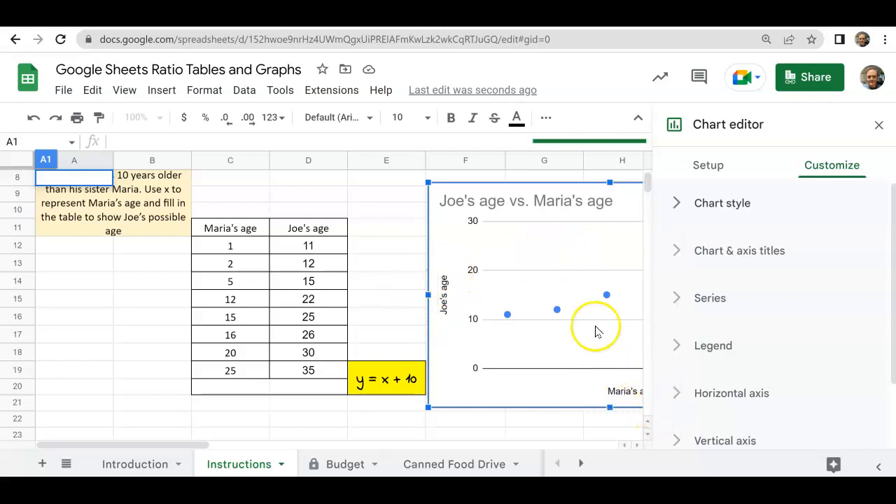
{"action": "left_click", "coordinate": [679, 252]}
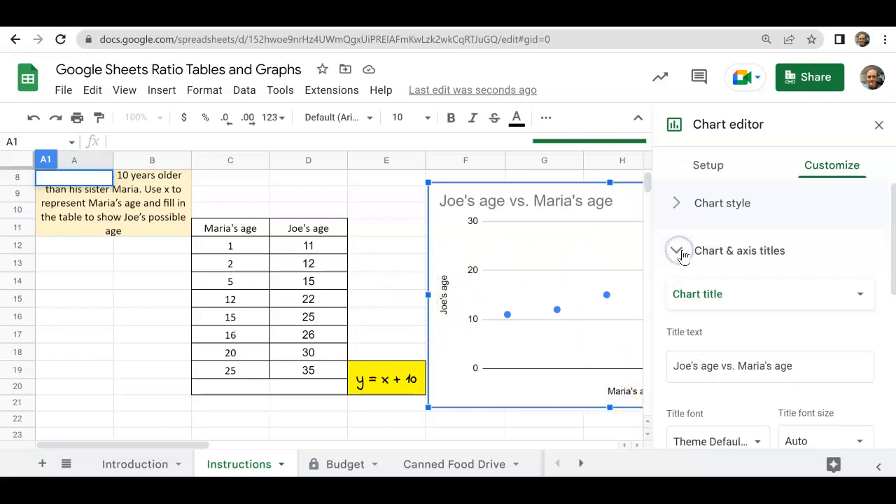
{"action": "scroll", "coordinate": [763, 266], "scroll_direction": "down", "scroll_amount": 3}
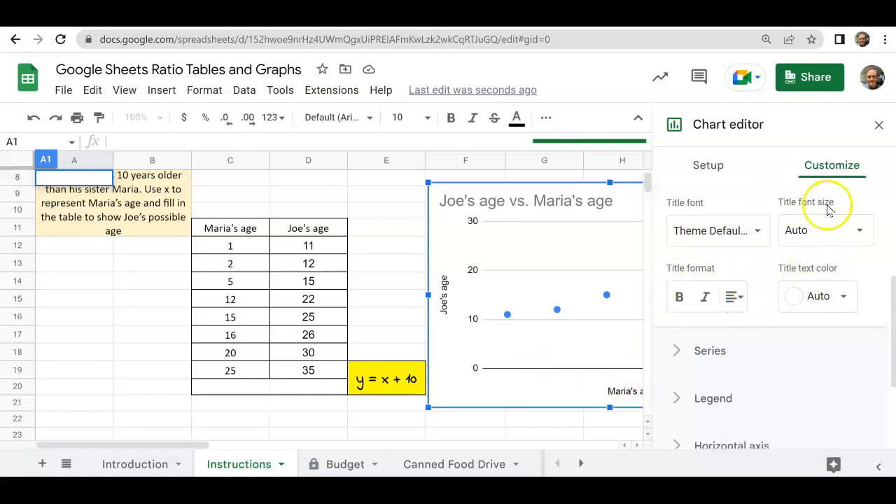
{"action": "scroll", "coordinate": [691, 283], "scroll_direction": "up", "scroll_amount": 3}
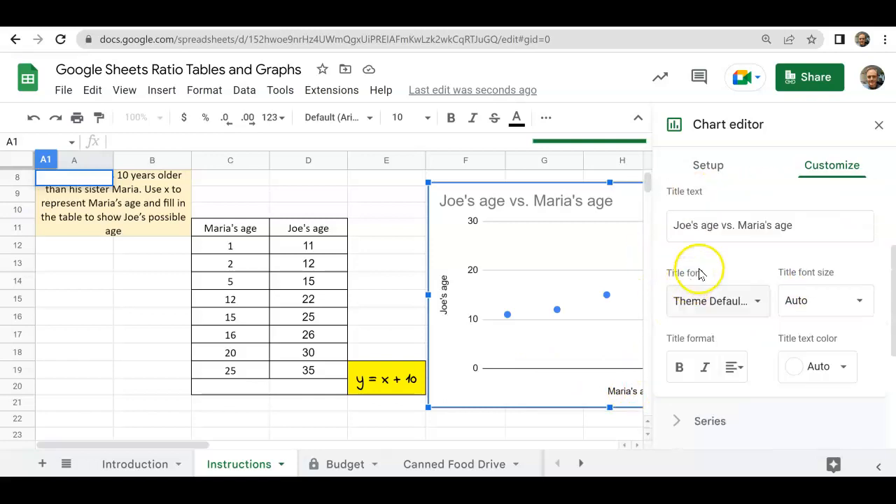
{"action": "scroll", "coordinate": [676, 240], "scroll_direction": "up", "scroll_amount": 1}
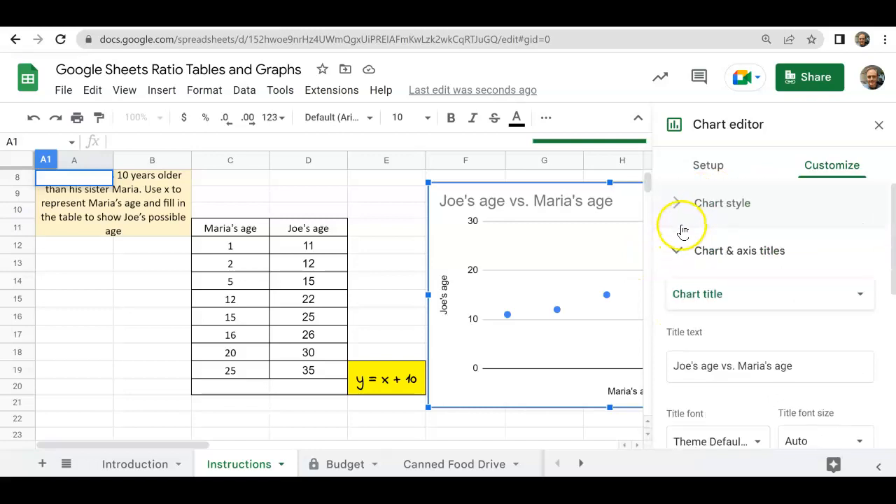
{"action": "left_click", "coordinate": [681, 251]}
- Examine the label, text and slant options for the chart's horizontal axis
{"action": "scroll", "coordinate": [736, 262], "scroll_direction": "down", "scroll_amount": 2}
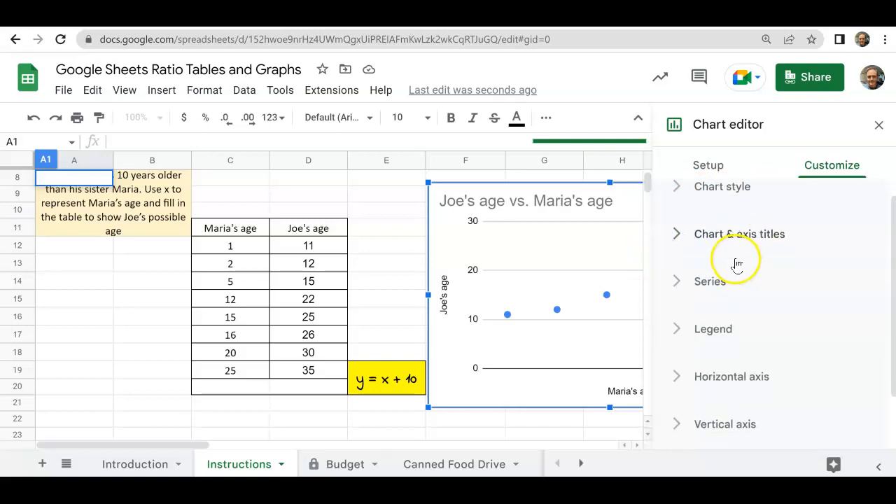
{"action": "scroll", "coordinate": [719, 269], "scroll_direction": "down", "scroll_amount": 1}
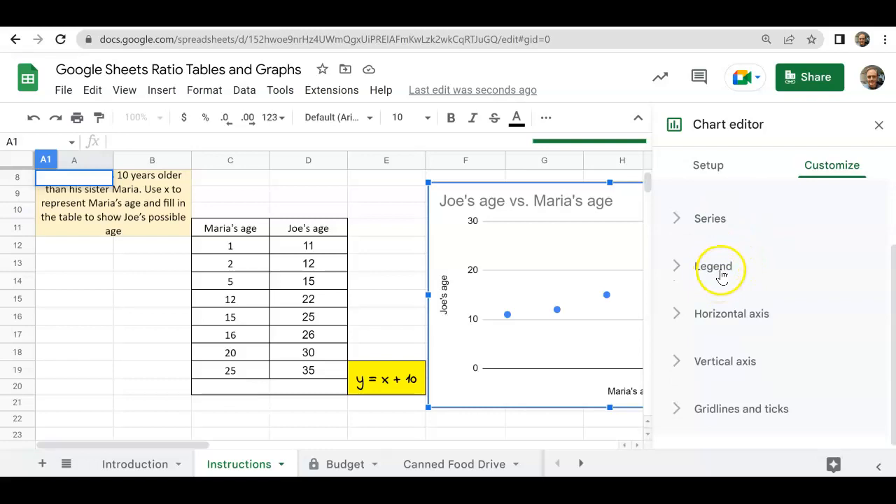
{"action": "left_click", "coordinate": [677, 318]}
{"action": "scroll", "coordinate": [711, 315], "scroll_direction": "down", "scroll_amount": 2}
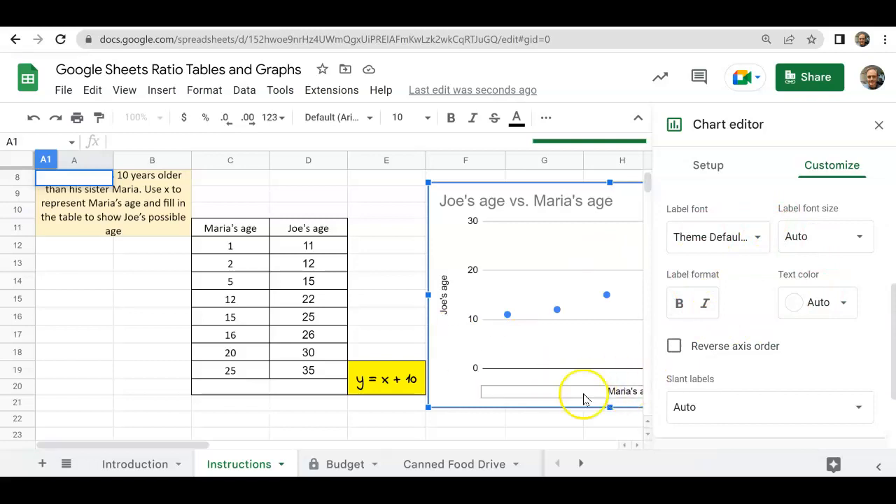
{"action": "right_click", "coordinate": [633, 392]}
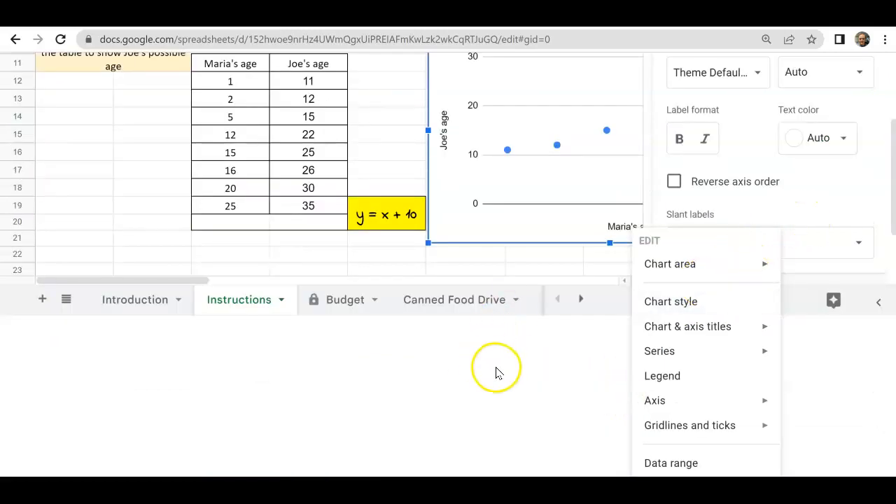
{"action": "left_click", "coordinate": [496, 371]}
{"action": "scroll", "coordinate": [776, 301], "scroll_direction": "down", "scroll_amount": 2}
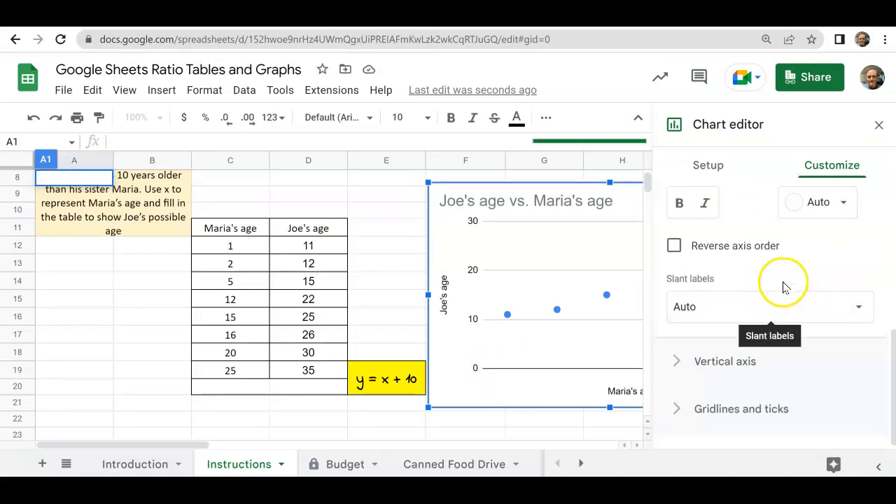
- Set the age chart's vertical axis minimum to 0 and maximum to 100
{"action": "left_click", "coordinate": [673, 362]}
{"action": "scroll", "coordinate": [805, 276], "scroll_direction": "down", "scroll_amount": 3}
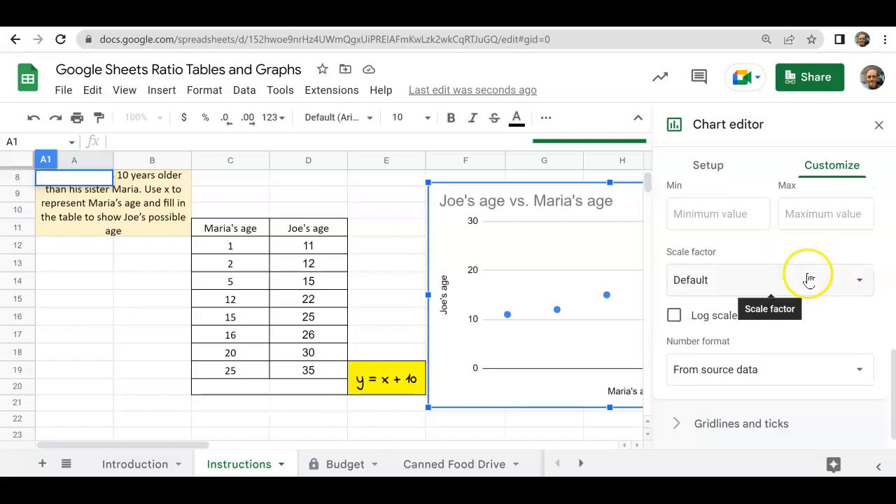
{"action": "scroll", "coordinate": [774, 248], "scroll_direction": "up", "scroll_amount": 1}
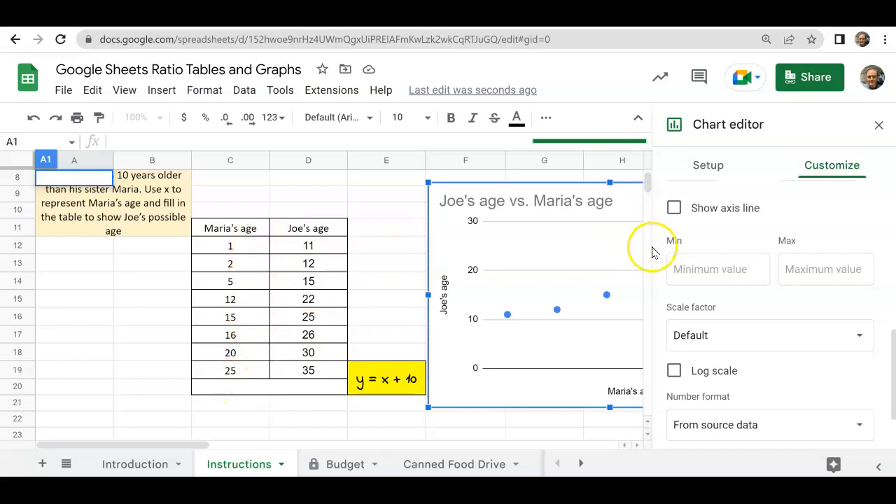
{"action": "left_click", "coordinate": [726, 272]}
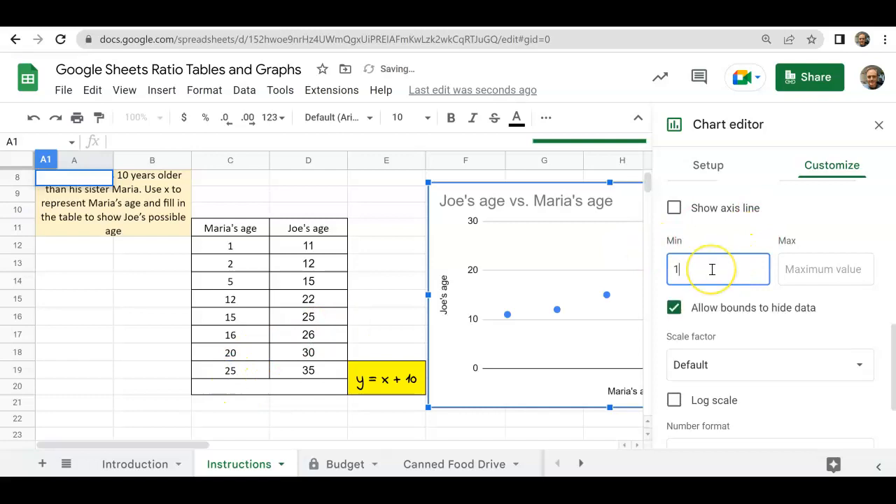
{"action": "left_click", "coordinate": [807, 276]}
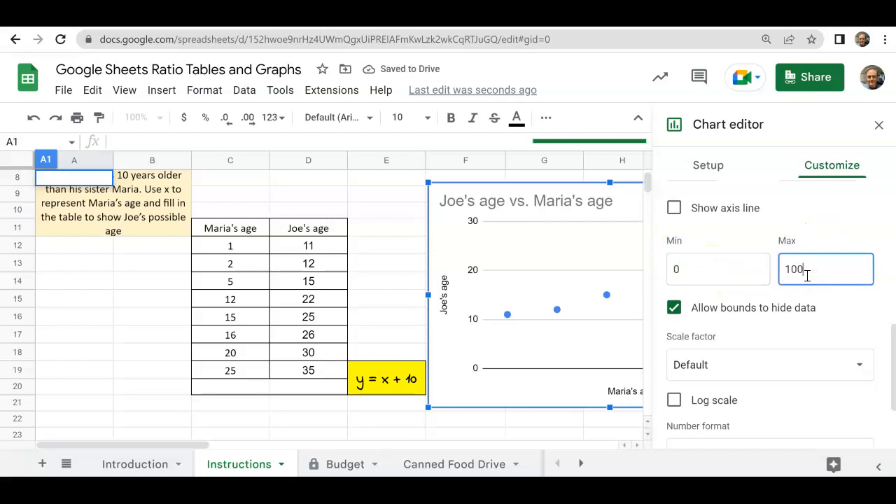
{"action": "left_click", "coordinate": [663, 297]}
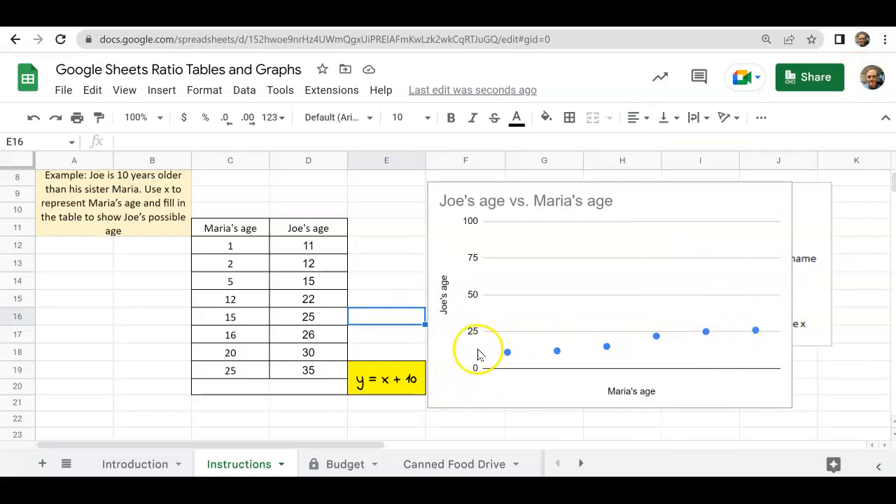
- Reopen the age chart for editing and set its vertical axis maximum to 30
{"action": "left_click", "coordinate": [715, 224]}
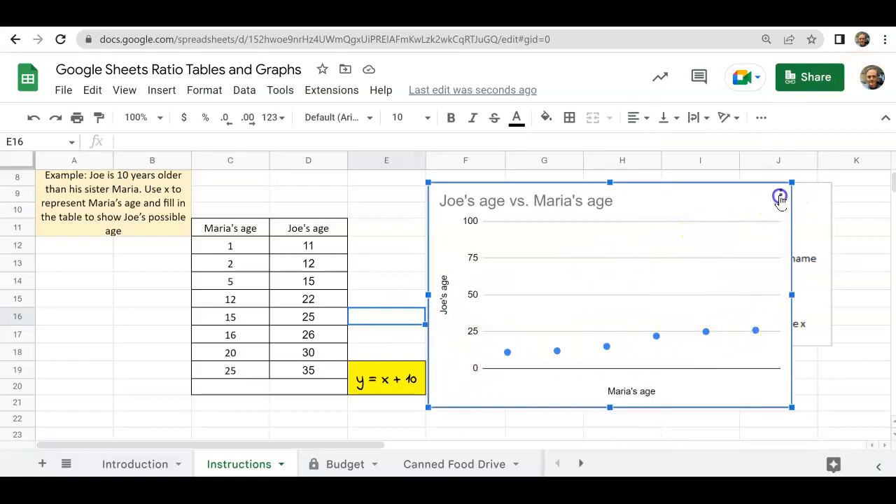
{"action": "left_click", "coordinate": [779, 197]}
{"action": "left_click", "coordinate": [794, 219]}
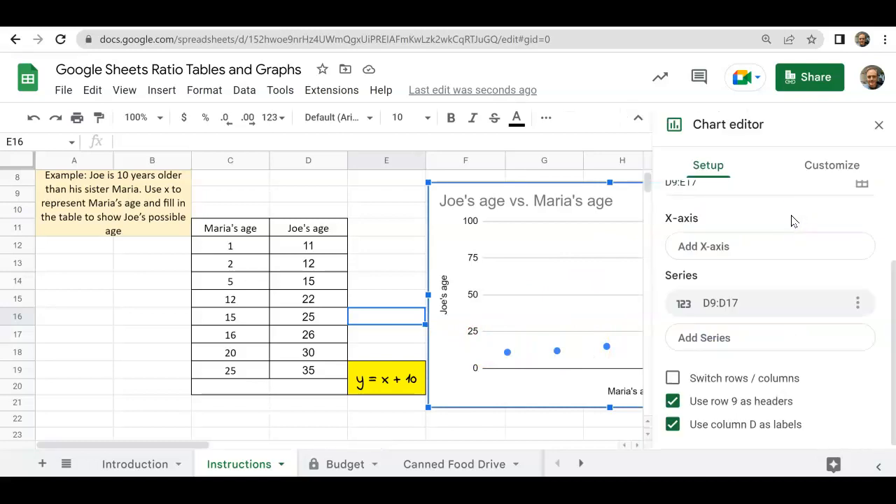
{"action": "left_click", "coordinate": [827, 167]}
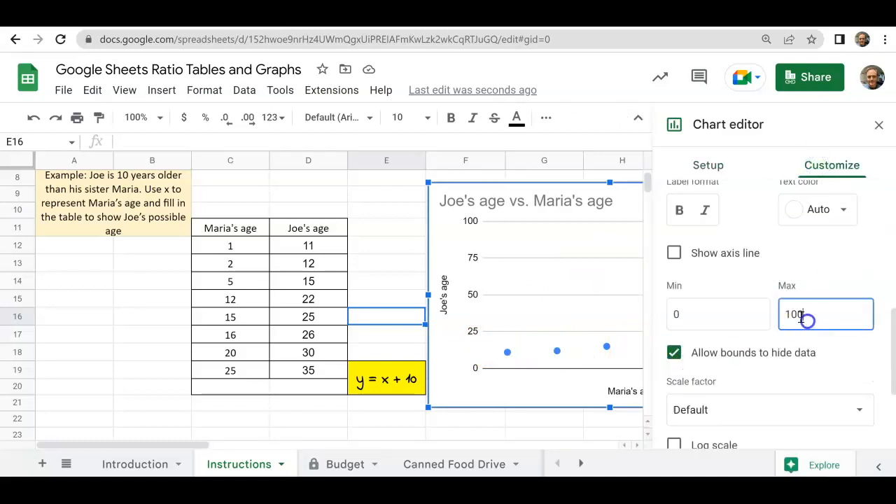
{"action": "type", "text": "30"}
{"action": "scroll", "coordinate": [760, 292], "scroll_direction": "down", "scroll_amount": 1}
{"action": "scroll", "coordinate": [713, 304], "scroll_direction": "up", "scroll_amount": 4}
{"action": "left_click", "coordinate": [678, 291]}
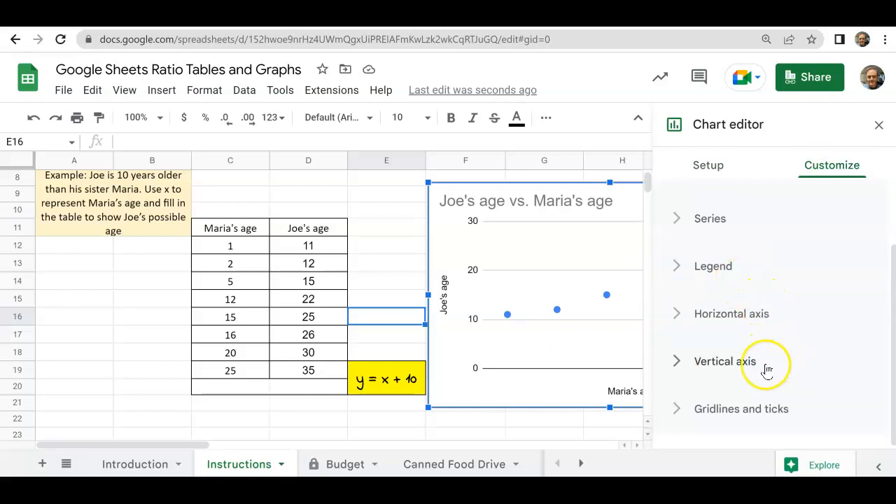
- Add minor gridlines to the age chart's vertical axis and close the chart editor
{"action": "left_click", "coordinate": [675, 414]}
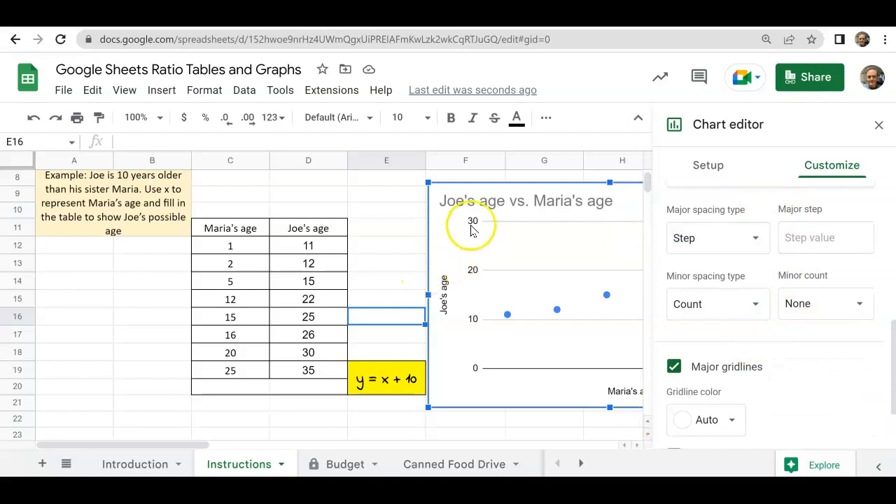
{"action": "scroll", "coordinate": [787, 358], "scroll_direction": "down", "scroll_amount": 1}
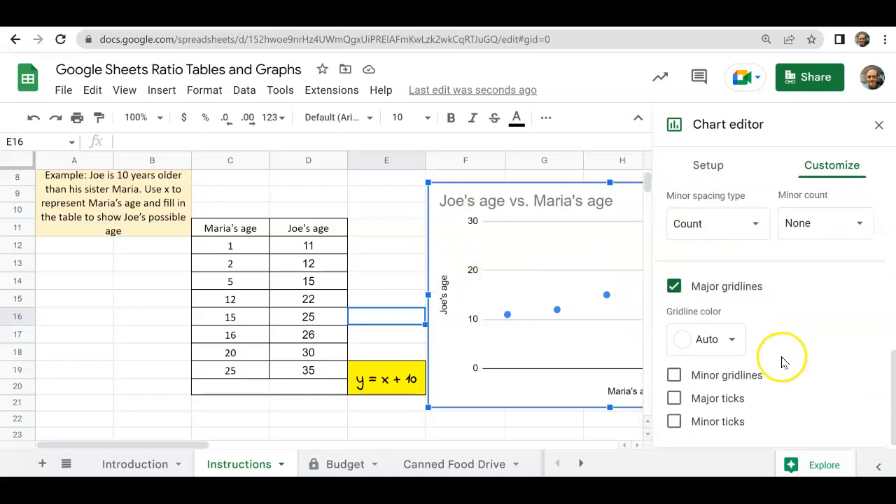
{"action": "left_click", "coordinate": [675, 378]}
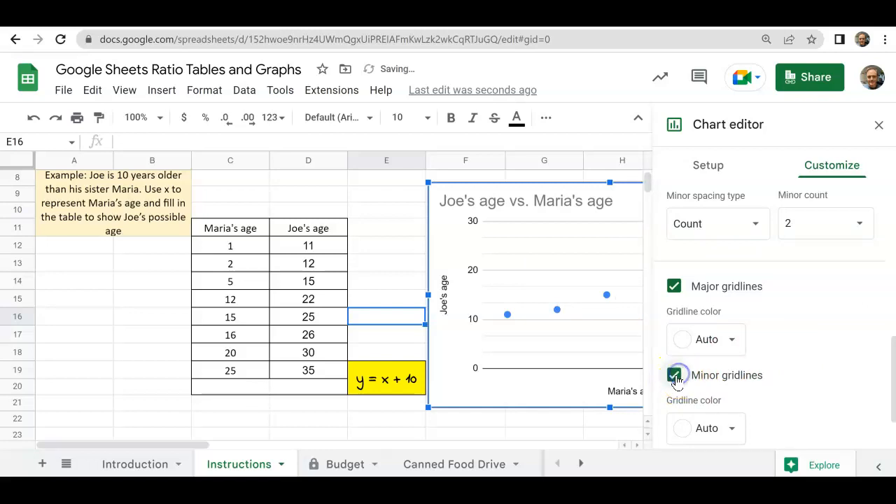
{"action": "left_click", "coordinate": [878, 125]}
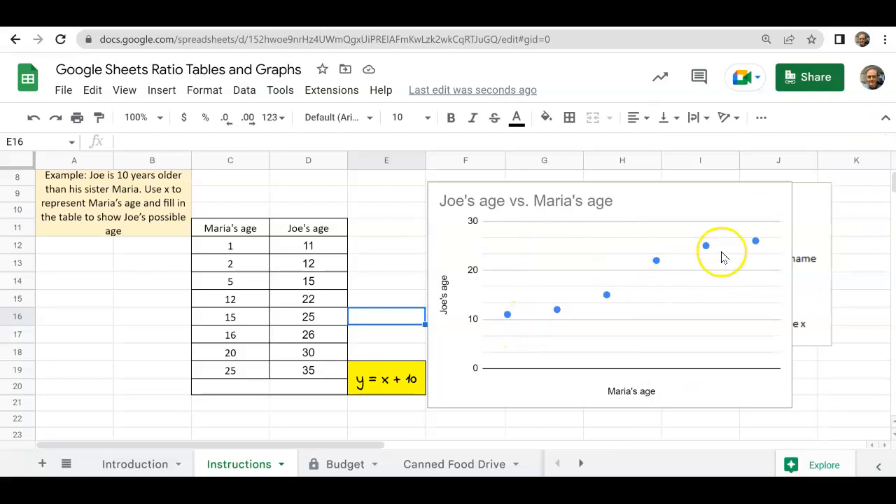
{"action": "right_click", "coordinate": [399, 263]}
{"action": "left_click", "coordinate": [384, 300]}
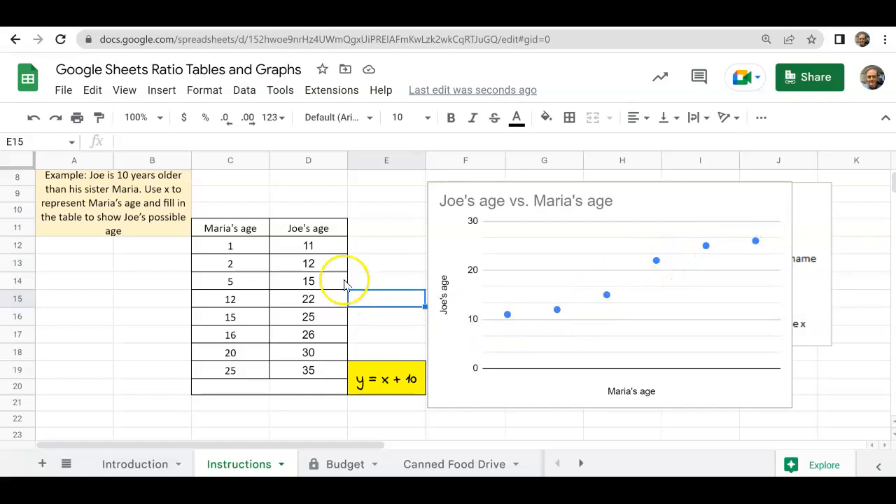
{"action": "right_click", "coordinate": [380, 267]}
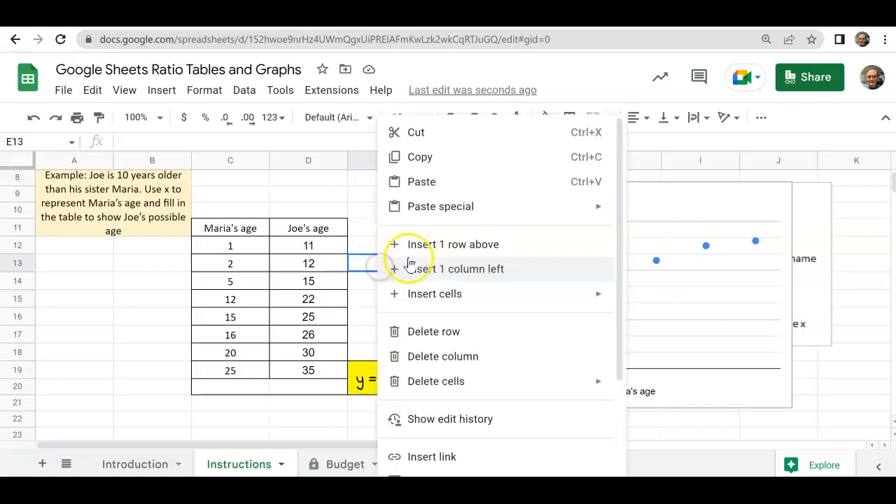
{"action": "left_click", "coordinate": [369, 219]}
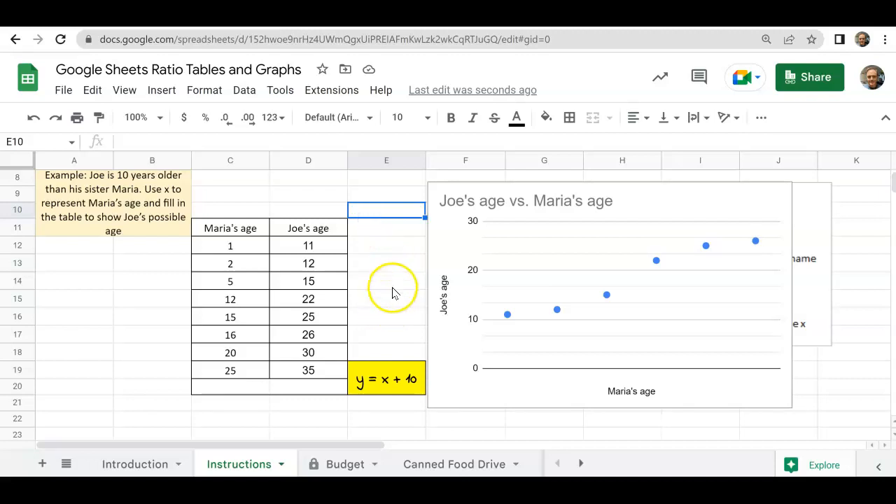
{"action": "left_click", "coordinate": [119, 302]}
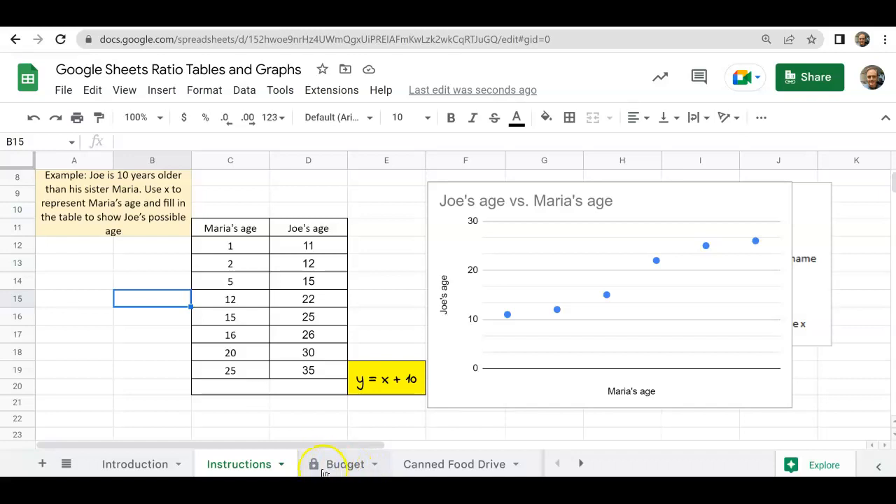
- Look through the problems and empty tables on the Canned Food Drive, Field Trip, Miles and Cats sheets
{"action": "left_click", "coordinate": [452, 464]}
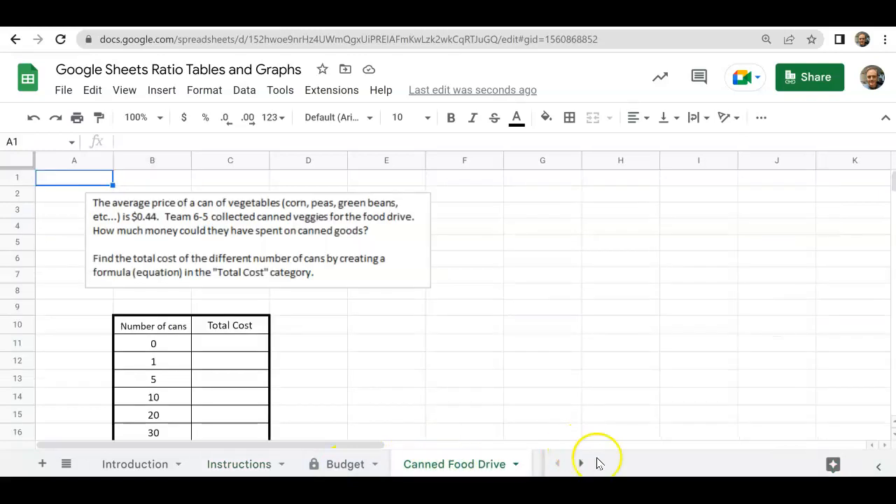
{"action": "left_click", "coordinate": [580, 464]}
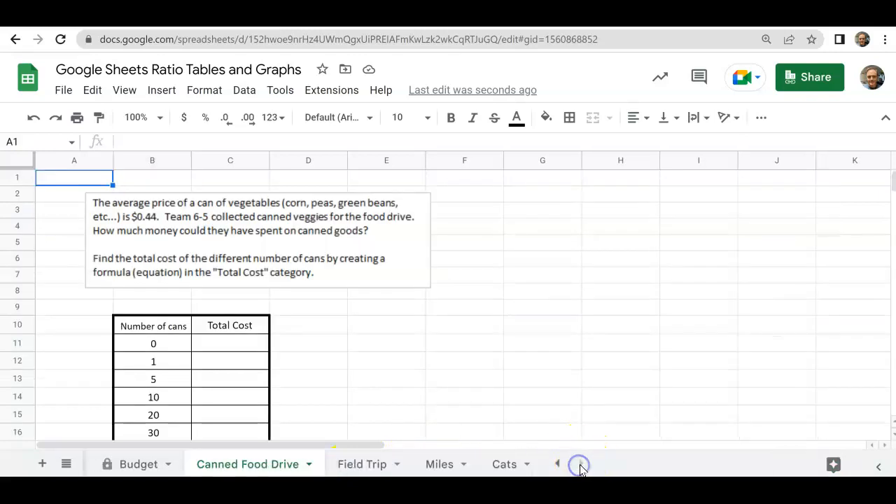
{"action": "left_click", "coordinate": [359, 466]}
{"action": "right_click", "coordinate": [357, 465]}
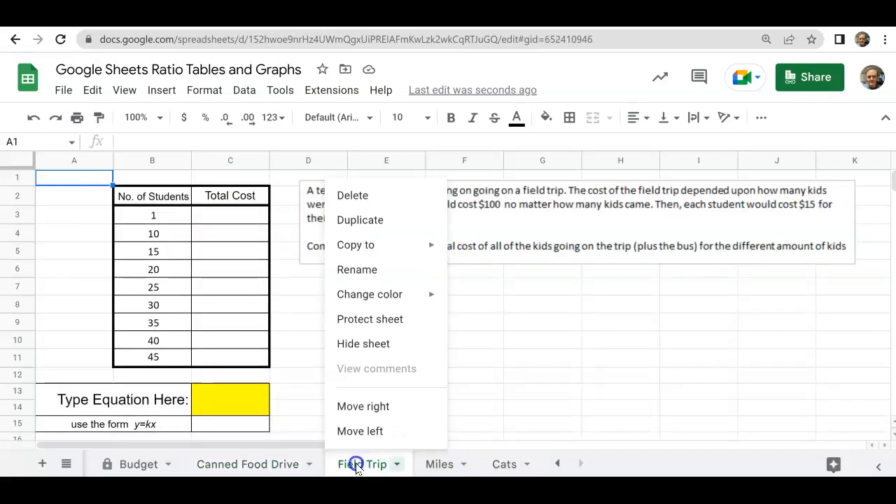
{"action": "left_click", "coordinate": [477, 412]}
{"action": "left_click", "coordinate": [438, 464]}
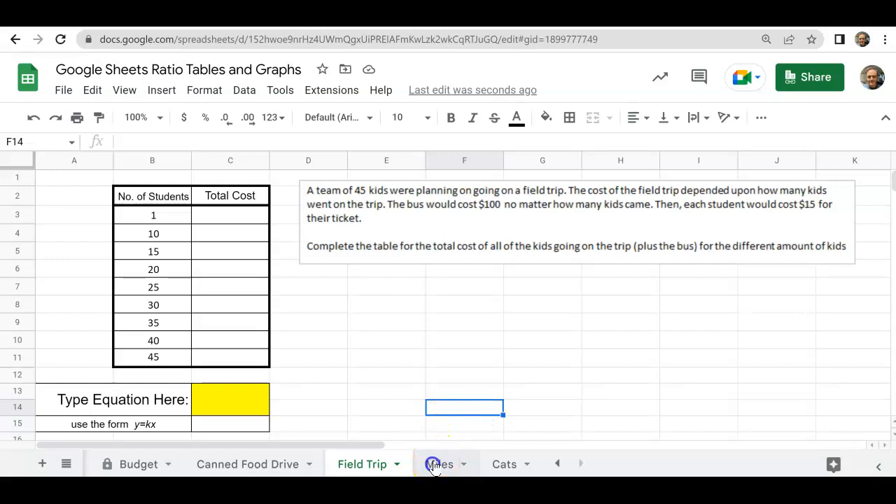
{"action": "left_click", "coordinate": [515, 462]}
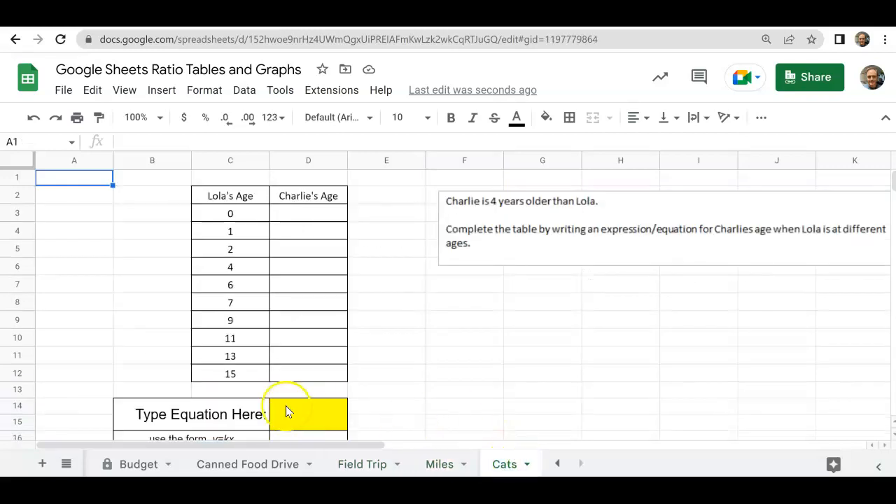